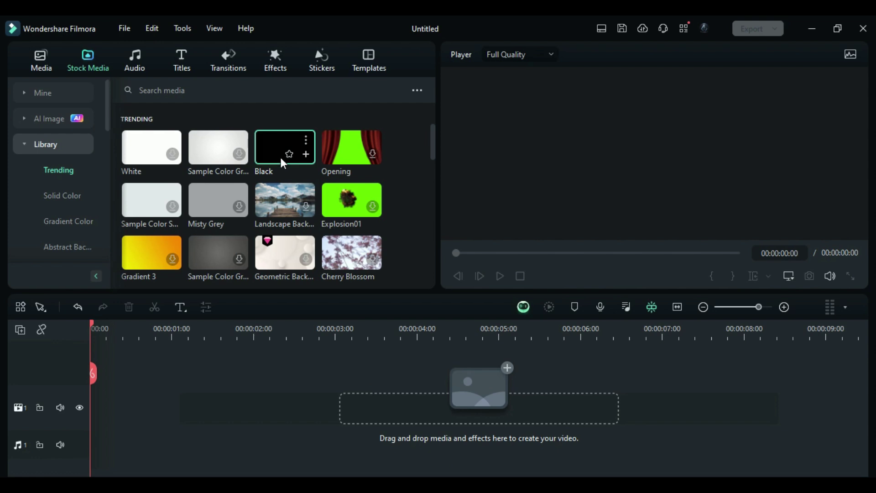
# Lay a Black background trimmed to 3:10 with Light Leak 1 above it at opacity 65
pyautogui.moveTo(282, 163); pyautogui.dragTo(101, 400)
pyautogui.moveTo(494, 418); pyautogui.dragTo(367, 396)
pyautogui.click(270, 69)
pyautogui.moveTo(203, 280); pyautogui.dragTo(110, 395)
pyautogui.moveTo(499, 396); pyautogui.dragTo(367, 396)
pyautogui.doubleClick(336, 396)
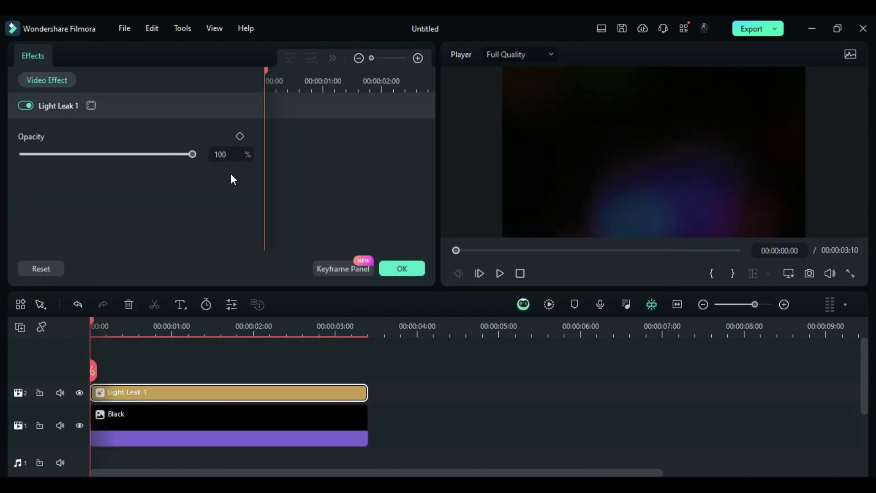
pyautogui.write('65')
pyautogui.click(402, 269)
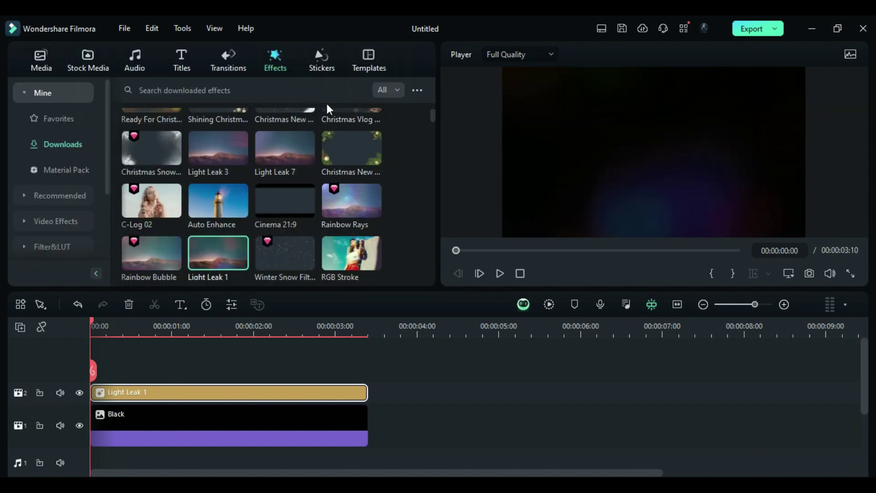
# Add the Bling Bling Pack bokeh sticker trimmed to 3:10 with vertical scale 100
pyautogui.click(321, 62)
pyautogui.write('Bokeh')
pyautogui.press('Return')
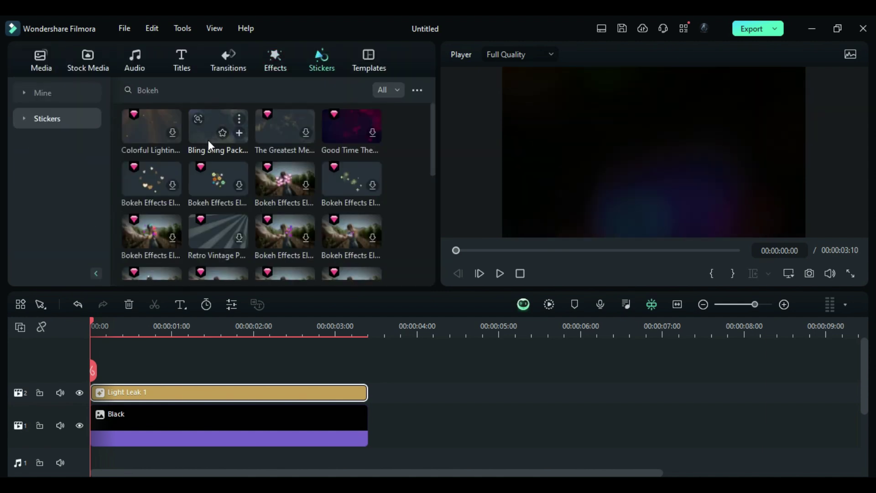
pyautogui.moveTo(208, 141); pyautogui.dragTo(630, 381)
pyautogui.moveTo(661, 406); pyautogui.dragTo(366, 415)
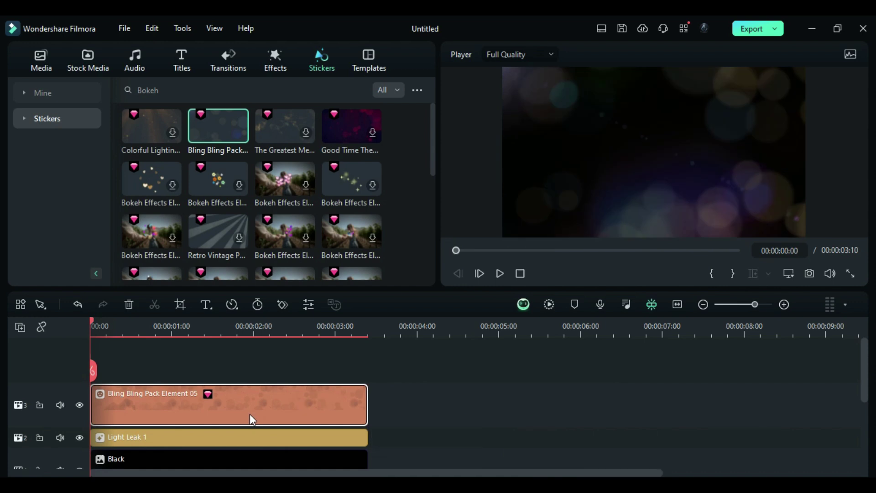
pyautogui.doubleClick(250, 414)
pyautogui.click(197, 173)
pyautogui.write('100')
pyautogui.press('Return')
pyautogui.click(402, 268)
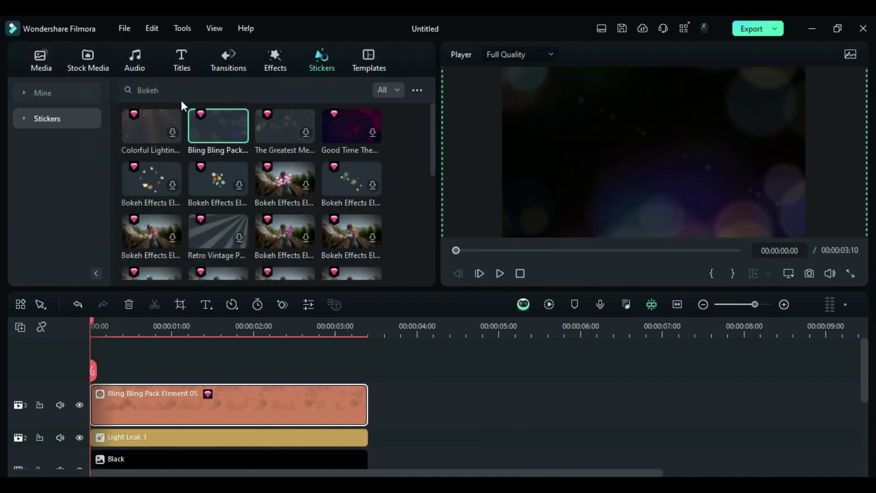
# Add the Magical Hearts sticker on a new track, trimmed to 3:10
pyautogui.write('Magical heart')
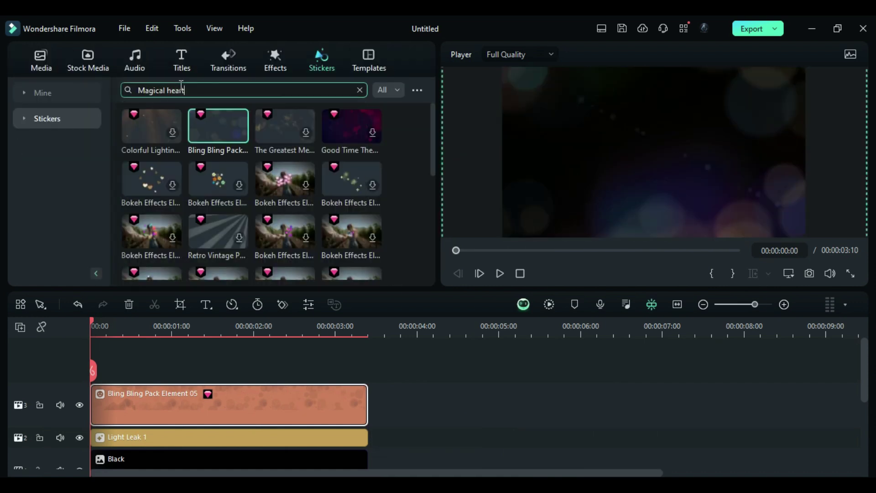
pyautogui.press('Return')
pyautogui.moveTo(201, 225); pyautogui.dragTo(105, 372)
pyautogui.moveTo(498, 409); pyautogui.dragTo(368, 410)
pyautogui.doubleClick(305, 415)
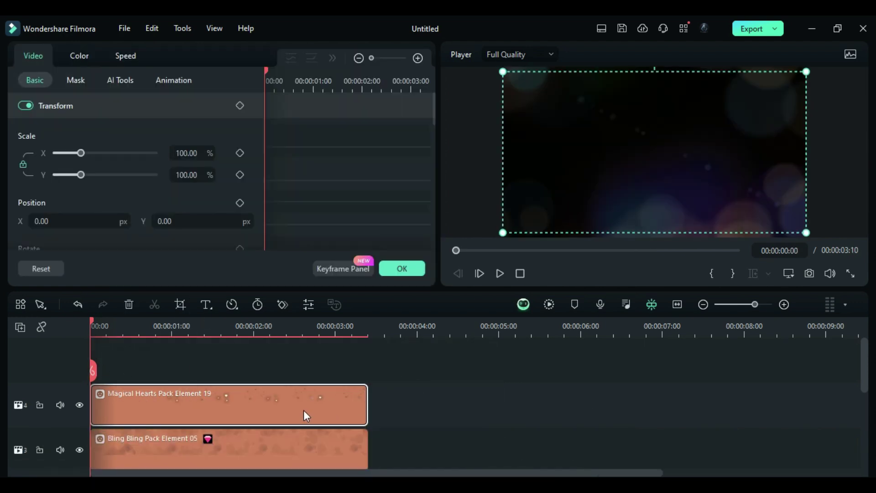
# Set the hearts sticker's vertical scale to 140
pyautogui.click(186, 180)
pyautogui.write('140')
pyautogui.press('Return')
pyautogui.click(386, 271)
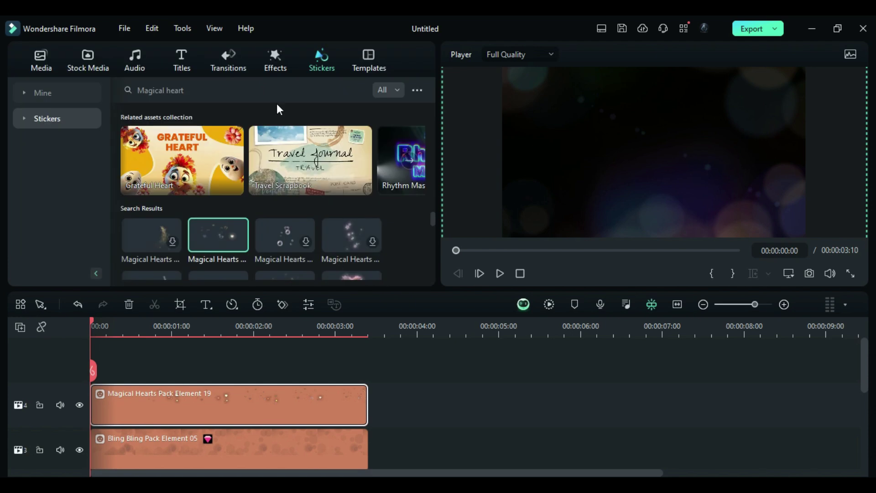
# Add the Winter Snow Filter overlay on a new track, trimmed to end at 3:10
pyautogui.click(273, 60)
pyautogui.click(226, 91)
pyautogui.write('winter snow')
pyautogui.press('Return')
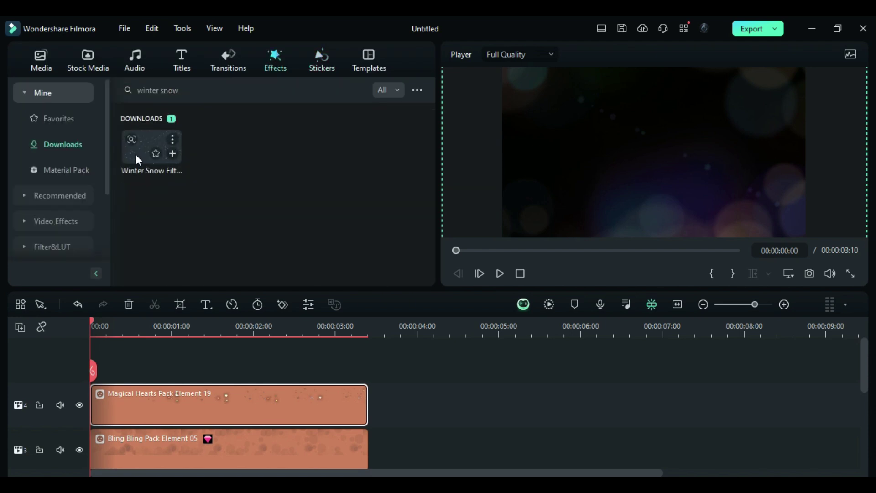
pyautogui.moveTo(137, 155); pyautogui.dragTo(99, 372)
pyautogui.moveTo(494, 388); pyautogui.dragTo(368, 391)
# Give the snow overlay a Circle mask with blur 65
pyautogui.doubleClick(323, 399)
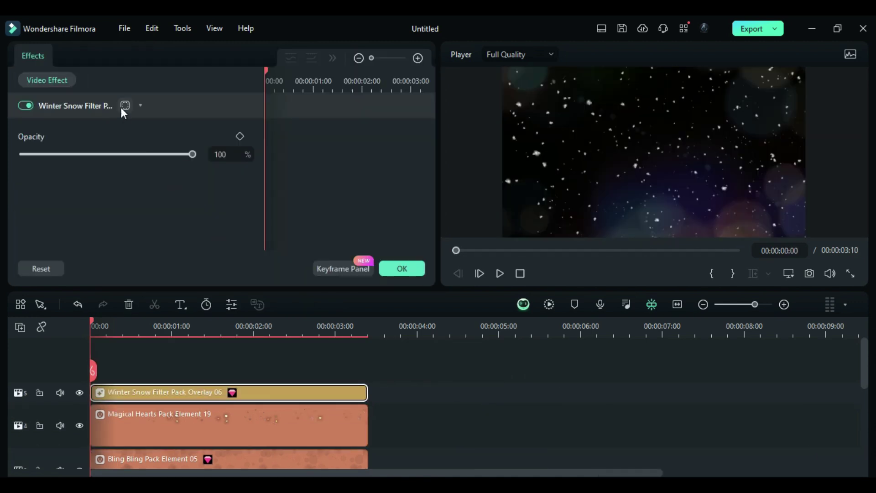
pyautogui.click(143, 141)
pyautogui.scroll(-2, 236, 215)
pyautogui.scroll(3, 228, 223)
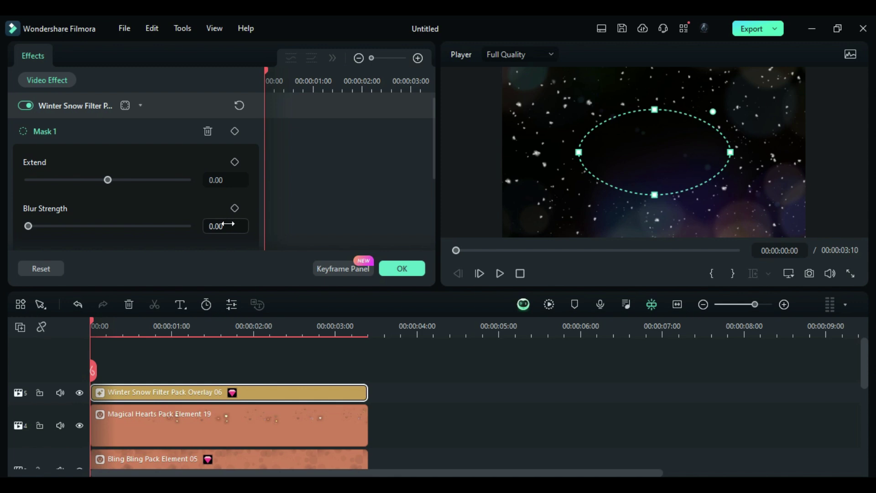
pyautogui.write('65')
pyautogui.click(398, 270)
# Search 'snow' and add the Winter Snow Filter sticker on a new track
pyautogui.click(322, 60)
pyautogui.click(183, 90)
pyautogui.write('snow')
pyautogui.press('Return')
pyautogui.moveTo(268, 182); pyautogui.dragTo(98, 370)
# Keyframe the snow sticker's opacity from 0 at 0:24 to about 47 at 1:24
pyautogui.moveTo(94, 327); pyautogui.dragTo(168, 360)
pyautogui.click(190, 395)
pyautogui.scroll(-5, 174, 234)
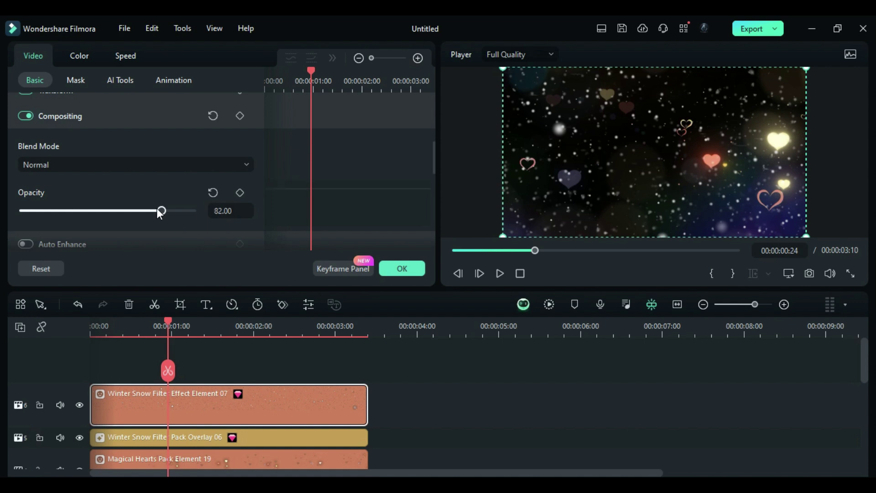
pyautogui.moveTo(124, 211); pyautogui.dragTo(20, 210)
pyautogui.click(239, 192)
pyautogui.moveTo(168, 352); pyautogui.dragTo(251, 352)
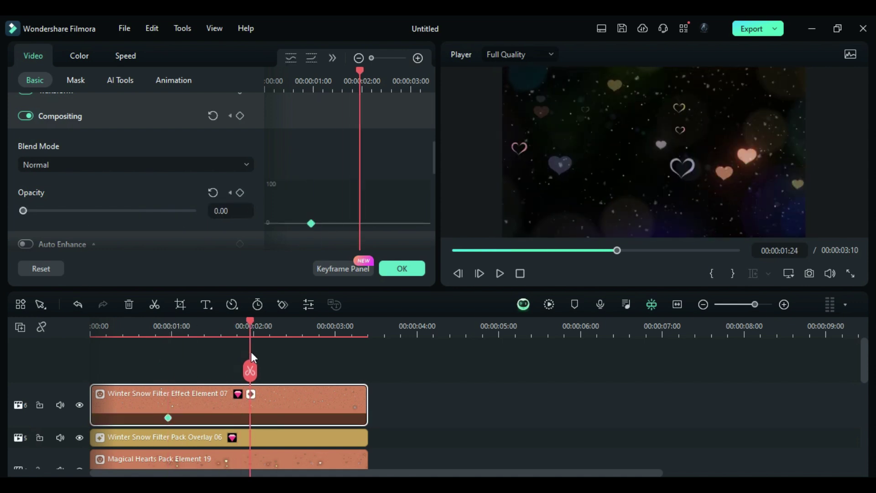
pyautogui.moveTo(22, 210); pyautogui.dragTo(103, 210)
# Add the Default Title on a new track, trimmed to end at 2:18
pyautogui.click(400, 270)
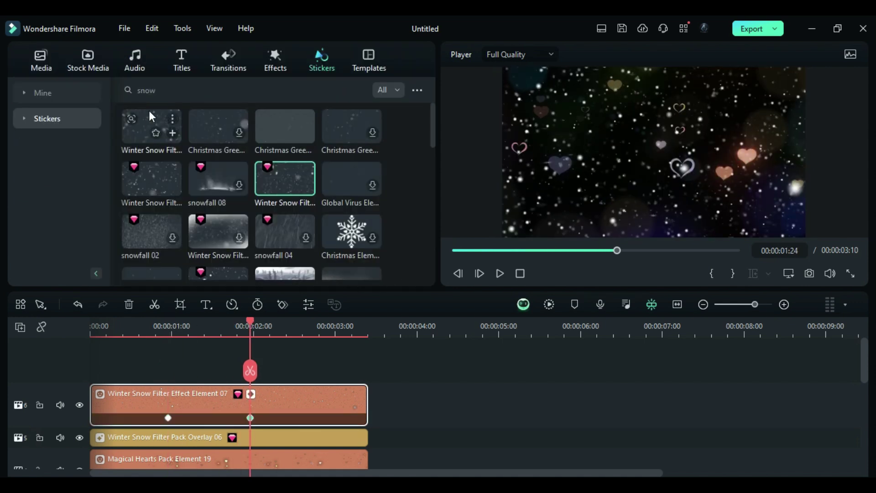
pyautogui.click(182, 59)
pyautogui.moveTo(151, 255); pyautogui.dragTo(250, 361)
pyautogui.moveTo(491, 391); pyautogui.dragTo(310, 394)
# Set the title text to 'Christmas', size 60, in the Shiny Sign font
pyautogui.click(179, 310)
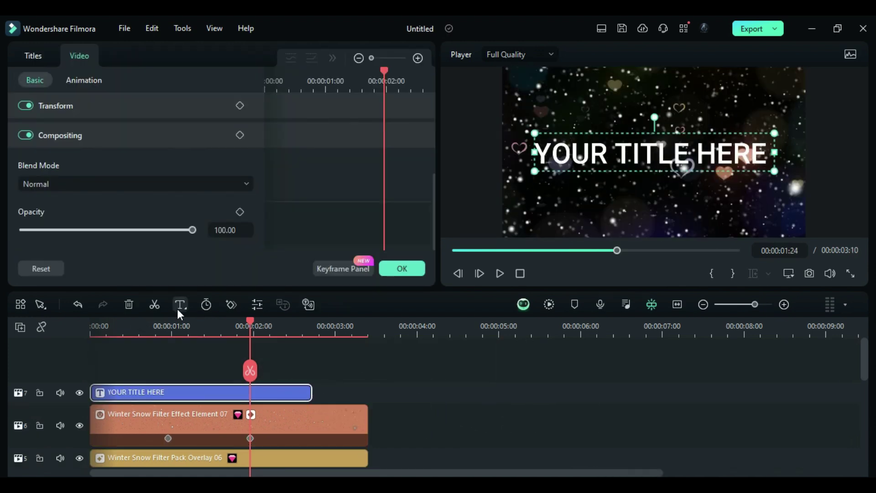
pyautogui.click(33, 55)
pyautogui.write('Christmas')
pyautogui.doubleClick(112, 188)
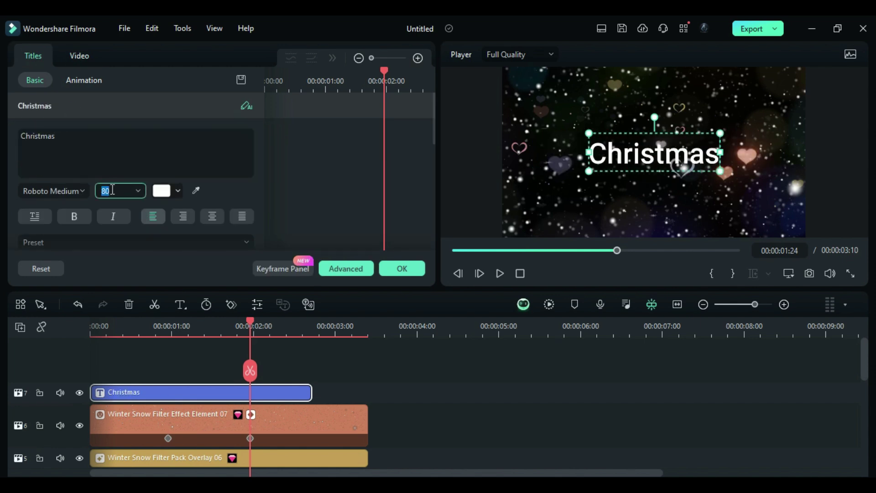
pyautogui.write('60')
pyautogui.press('Return')
pyautogui.click(62, 193)
pyautogui.write('shiny')
pyautogui.click(110, 255)
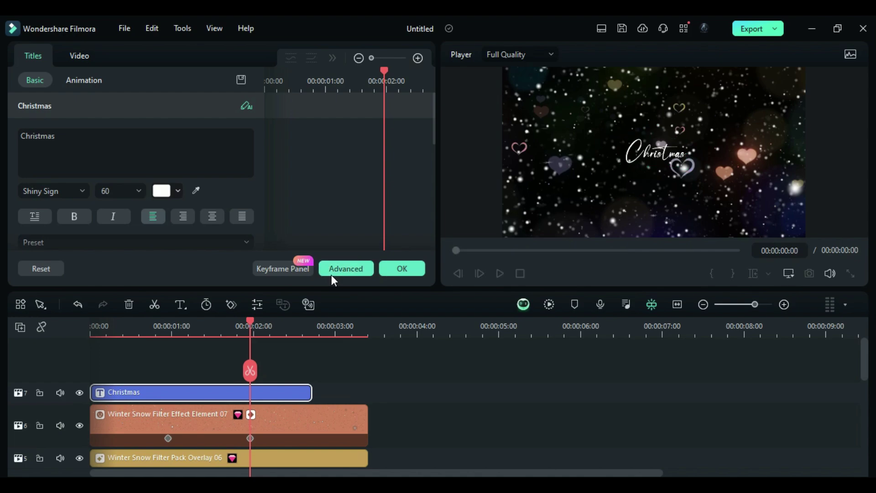
# Add a second 'Greeting' line at size 14 in the Soligant font
pyautogui.click(332, 274)
pyautogui.click(68, 57)
pyautogui.click(83, 77)
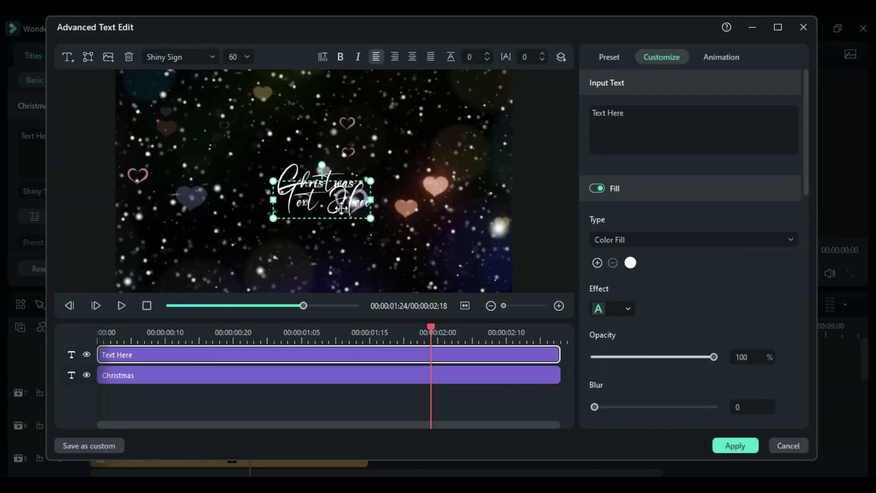
pyautogui.doubleClick(343, 216)
pyautogui.write('Greeting')
pyautogui.click(240, 59)
pyautogui.write('14')
pyautogui.click(184, 56)
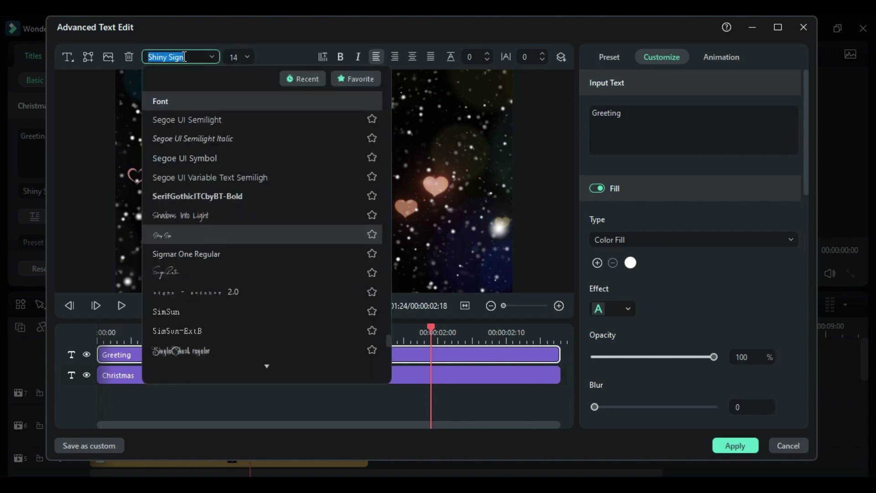
pyautogui.write('soli')
pyautogui.click(204, 141)
pyautogui.click(735, 446)
# Keyframe the title's scale from 80% at its start to 95% at 2:18
pyautogui.click(79, 56)
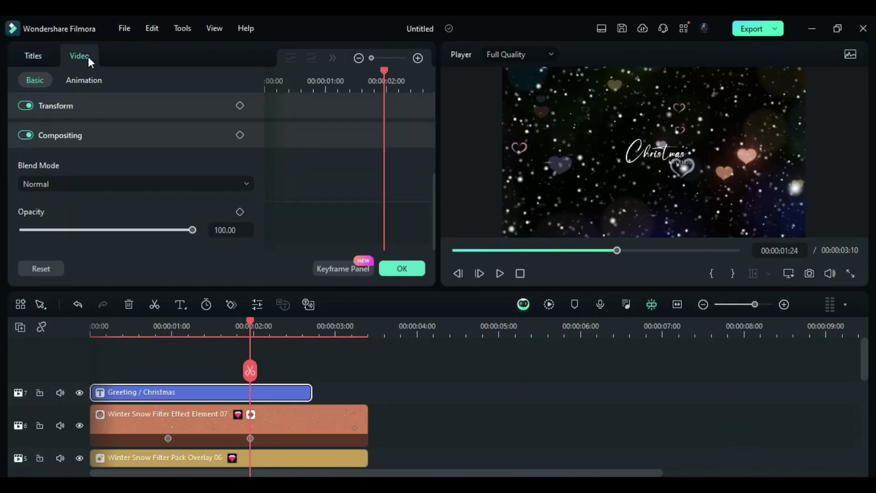
pyautogui.click(104, 116)
pyautogui.click(197, 176)
pyautogui.write('80')
pyautogui.press('Return')
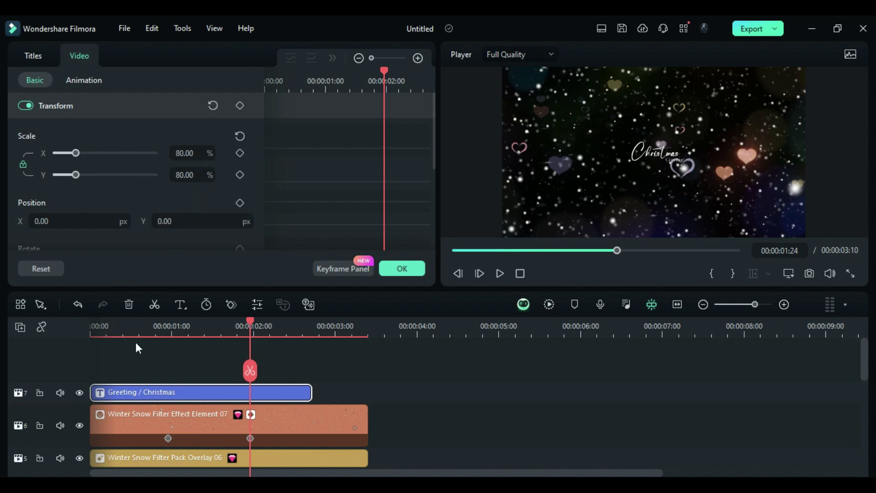
pyautogui.click(94, 326)
pyautogui.click(240, 175)
pyautogui.click(313, 330)
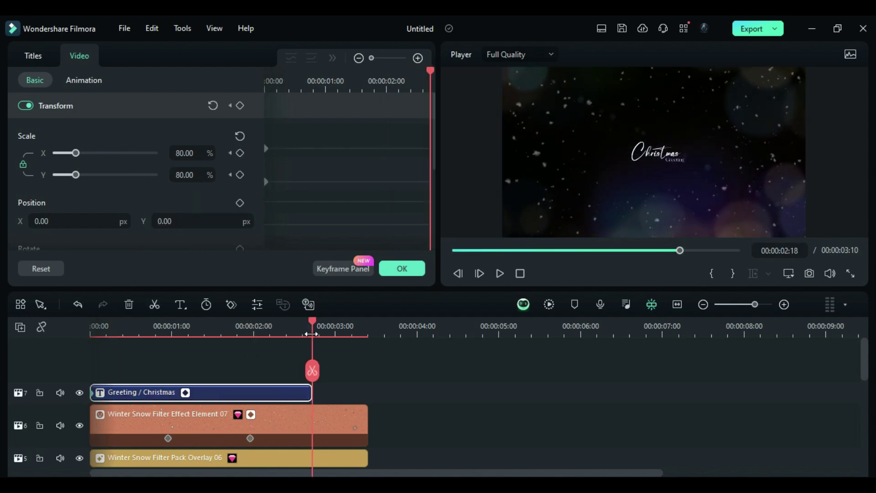
pyautogui.write('95')
pyautogui.press('Return')
# Add an opacity keyframe for the title at 2:00
pyautogui.click(253, 329)
pyautogui.scroll(-5, 147, 212)
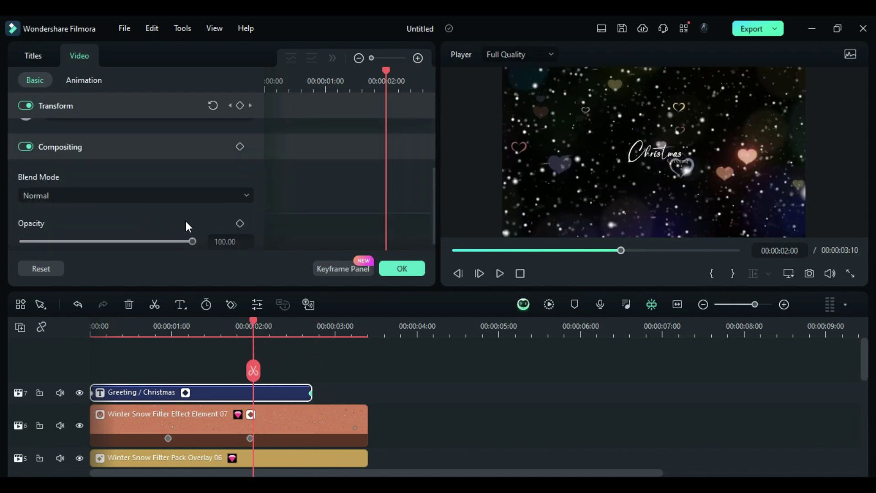
pyautogui.click(240, 224)
pyautogui.click(312, 330)
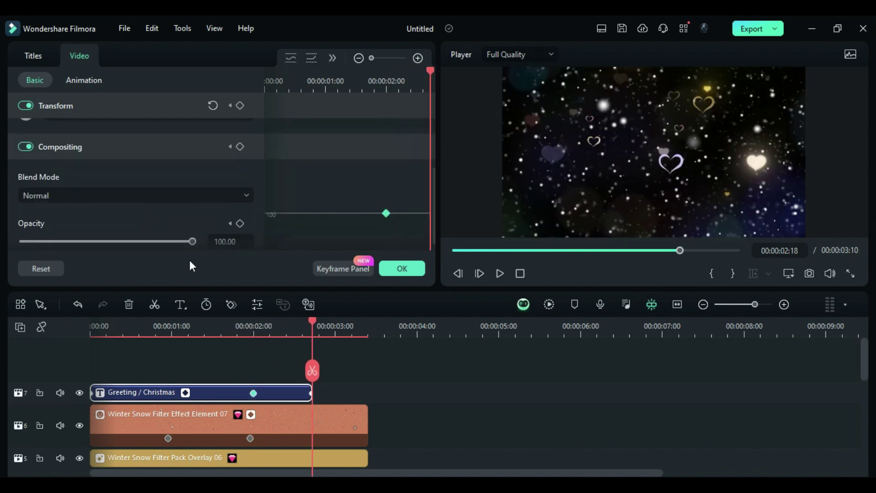
# Merge the selected clips into a compound clip named Compound Clip 1
pyautogui.click(235, 358)
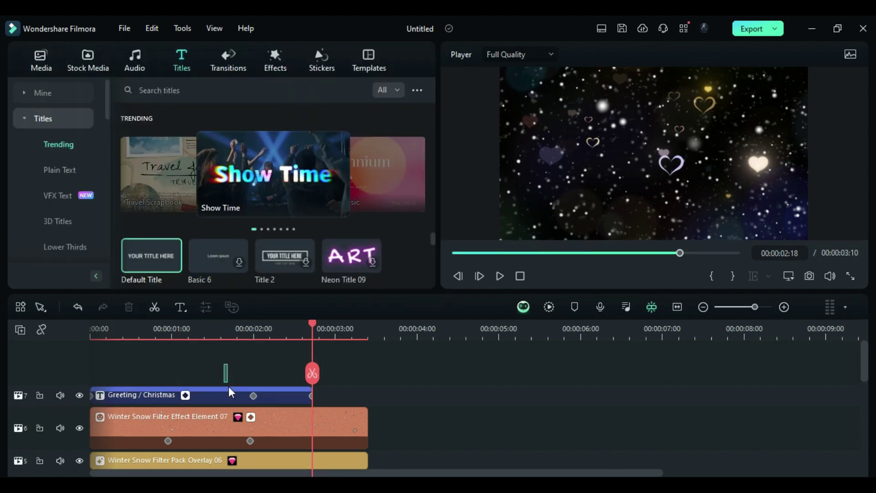
pyautogui.scroll(-5, 238, 402)
pyautogui.rightClick(254, 420)
pyautogui.click(295, 85)
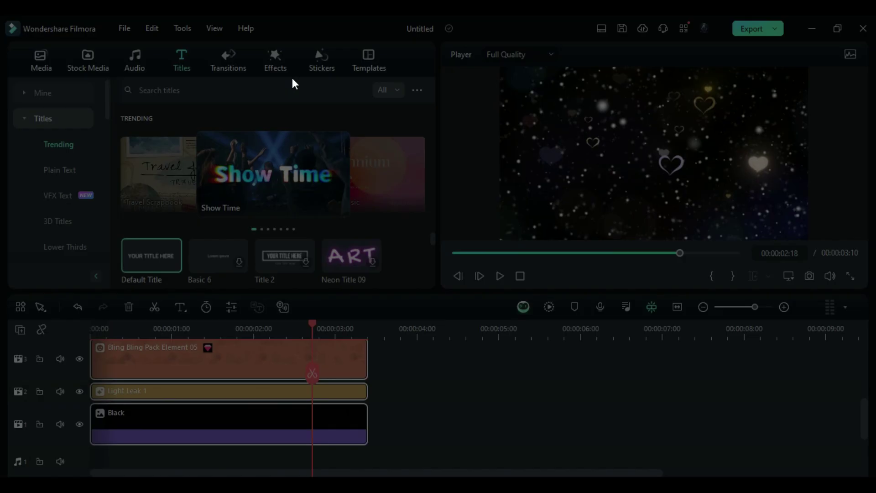
pyautogui.click(504, 265)
# Keyframe Compound Clip 1's position from 2:00, sliding it far left by the end
pyautogui.click(254, 331)
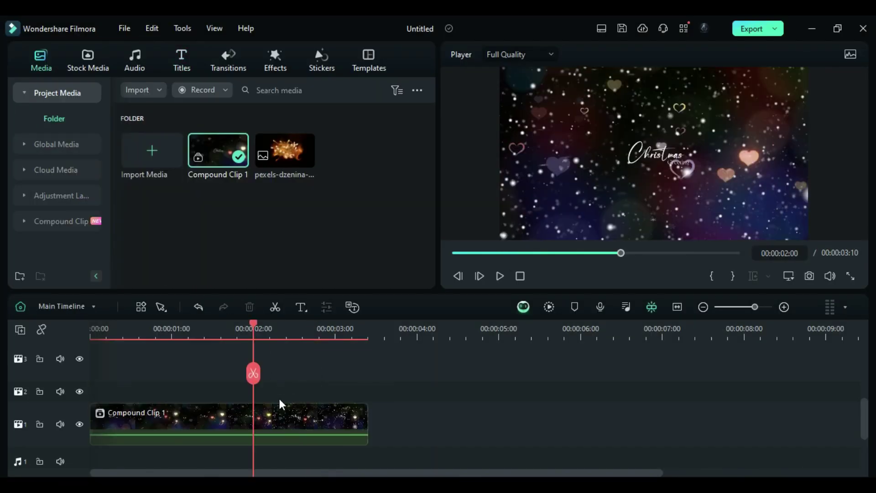
pyautogui.doubleClick(280, 411)
pyautogui.click(240, 202)
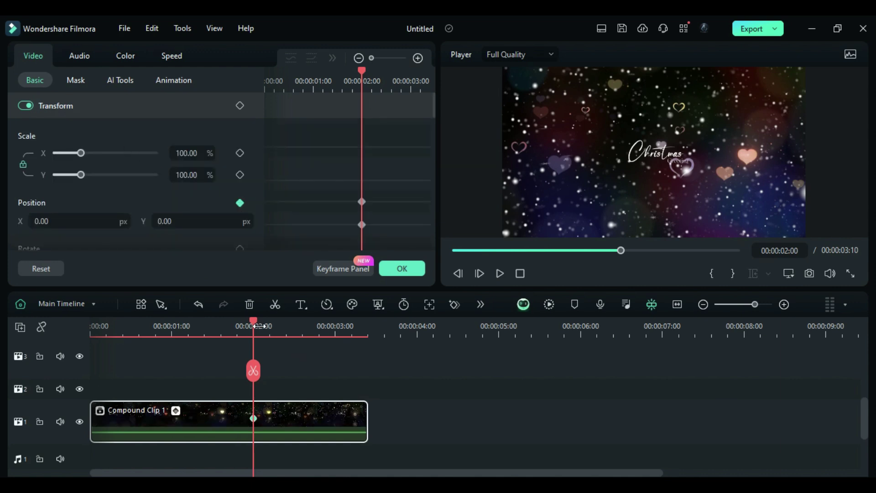
pyautogui.click(430, 82)
pyautogui.moveTo(73, 221); pyautogui.dragTo(45, 221)
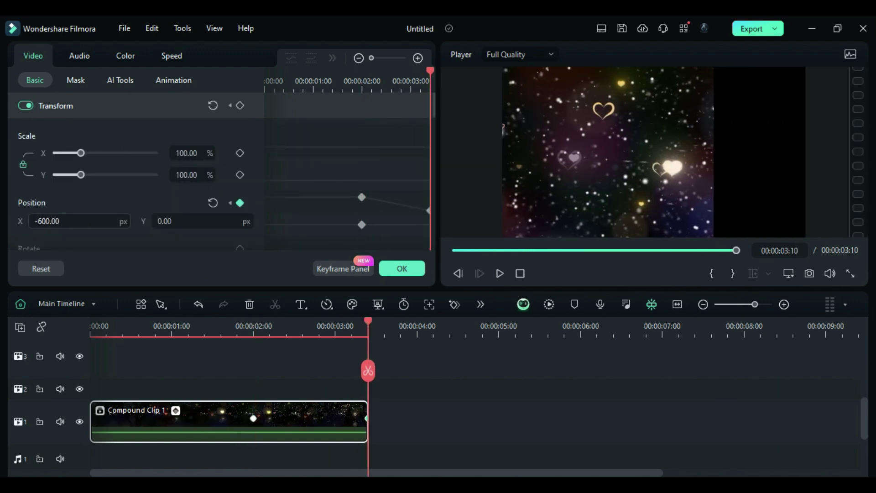
pyautogui.click(210, 325)
# Draw a custom mask on the clip, keyframe its path, and set blur to 100
pyautogui.click(76, 81)
pyautogui.click(151, 115)
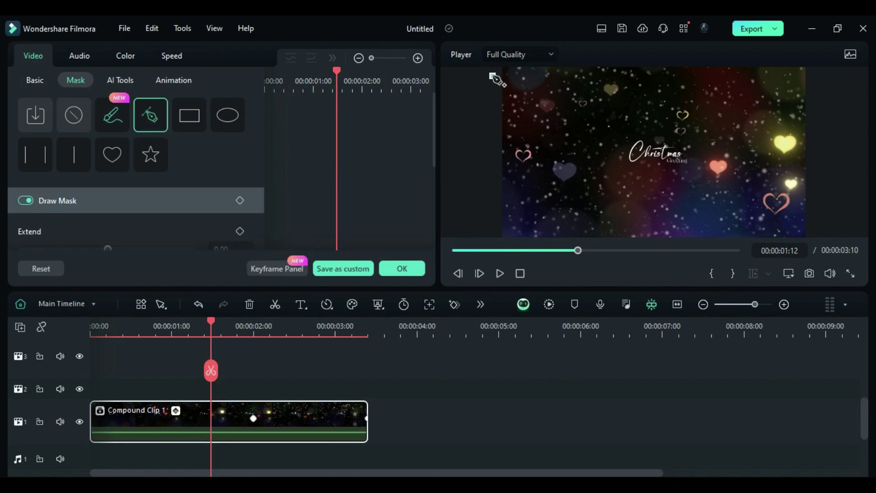
pyautogui.click(525, 91)
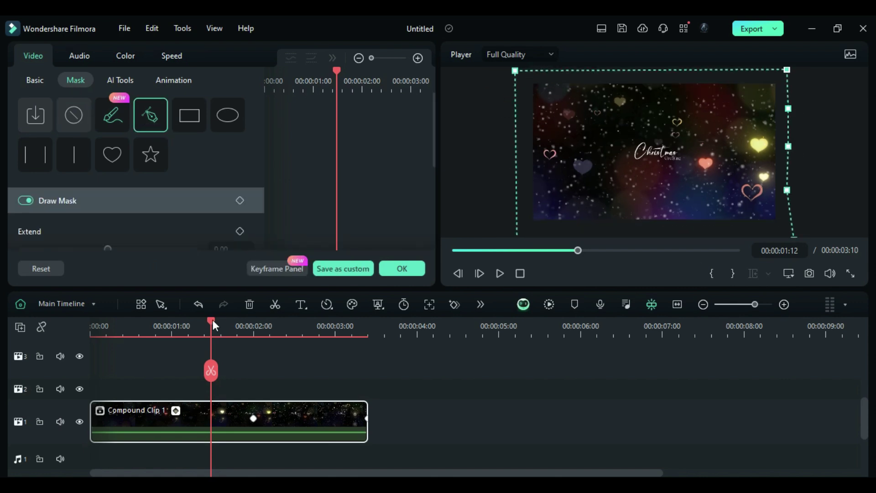
pyautogui.moveTo(212, 320); pyautogui.dragTo(253, 325)
pyautogui.scroll(-5, 192, 220)
pyautogui.scroll(-2, 193, 221)
pyautogui.click(240, 193)
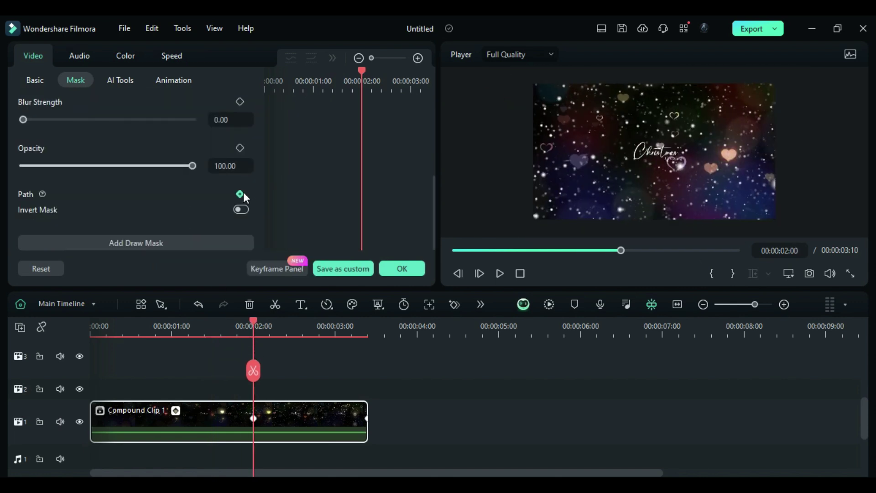
pyautogui.moveTo(24, 118); pyautogui.dragTo(198, 119)
# At the clip's end, reshape the mask points leftward to wipe to black
pyautogui.moveTo(253, 322); pyautogui.dragTo(369, 235)
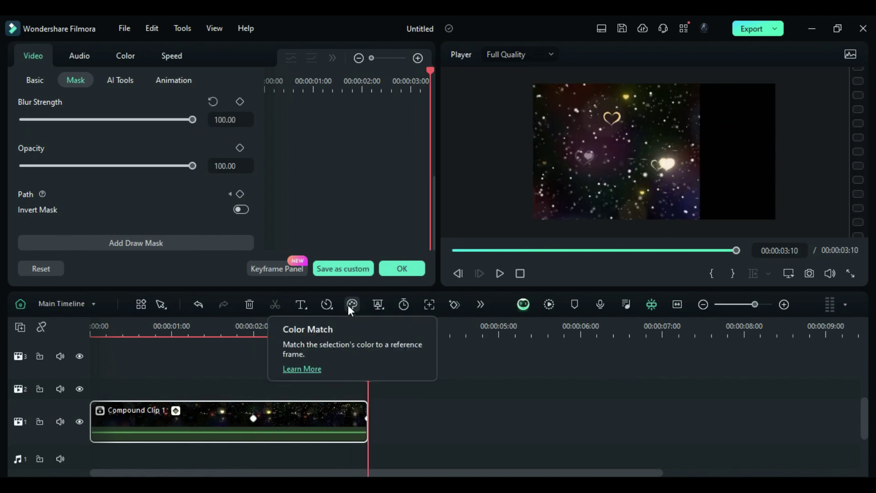
pyautogui.moveTo(711, 74); pyautogui.dragTo(641, 107)
pyautogui.moveTo(719, 115); pyautogui.dragTo(660, 154)
pyautogui.moveTo(711, 186); pyautogui.dragTo(660, 182)
pyautogui.moveTo(707, 219); pyautogui.dragTo(620, 204)
pyautogui.scroll(-2, 667, 212)
# Add the fairy-lights photo after Compound Clip 1 with Bling Bling Pack Element 05 over it
pyautogui.click(396, 264)
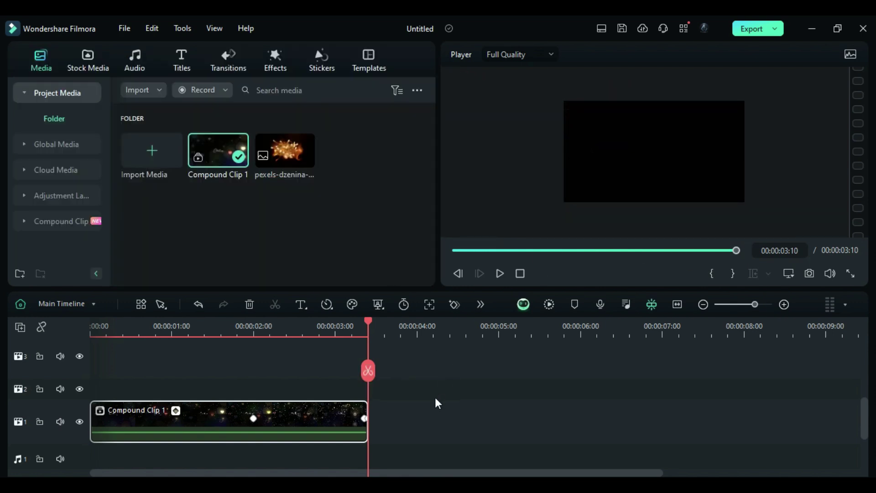
pyautogui.moveTo(284, 151); pyautogui.dragTo(402, 414)
pyautogui.click(322, 60)
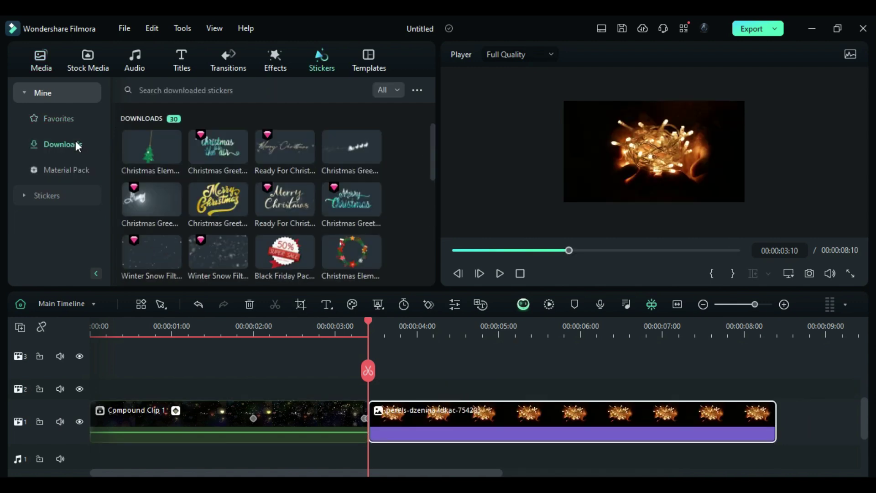
pyautogui.scroll(-5, 221, 207)
pyautogui.moveTo(136, 254); pyautogui.dragTo(386, 396)
pyautogui.moveTo(860, 395); pyautogui.dragTo(776, 395)
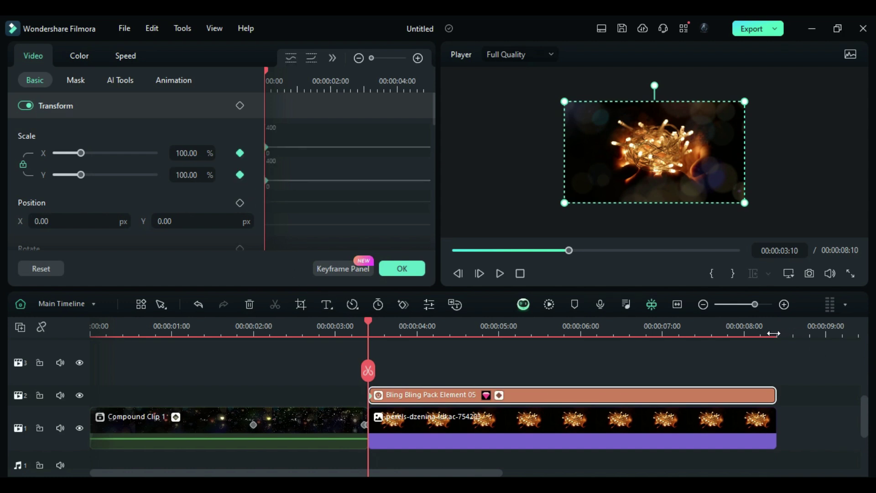
# Set the overlay's scale to 115% at the end of the clip
pyautogui.click(777, 335)
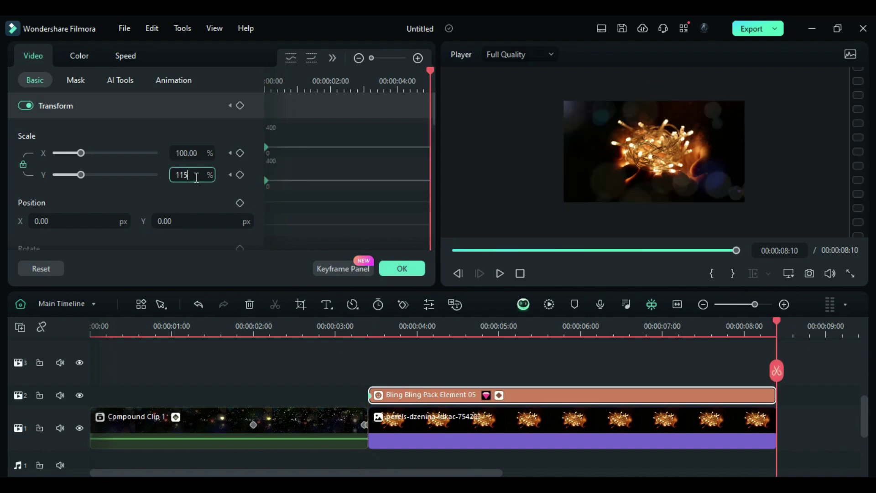
pyautogui.click(197, 177)
pyautogui.write('115')
pyautogui.press('Return')
# Open Compound Clip 1's contents from the timeline list
pyautogui.click(213, 413)
pyautogui.click(59, 301)
pyautogui.click(80, 350)
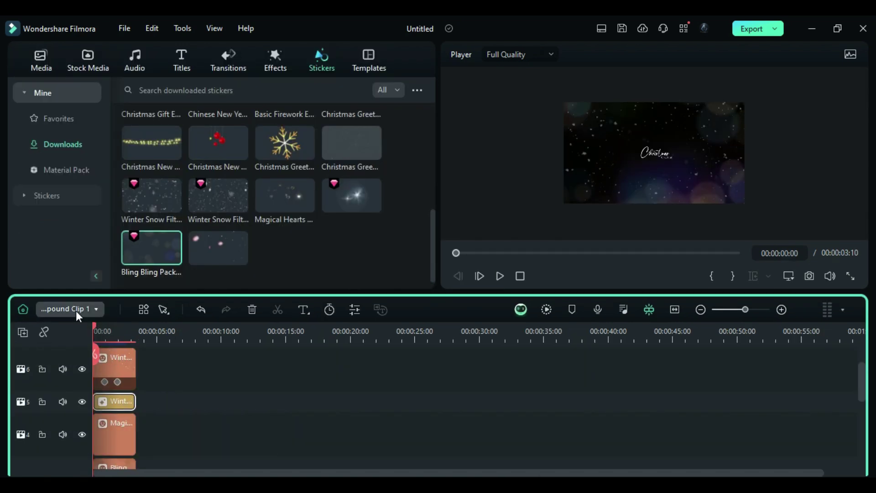
# Back on the main timeline, add Light Leak 1 at 3:10 over the fairy-lights photo
pyautogui.click(20, 308)
pyautogui.click(368, 330)
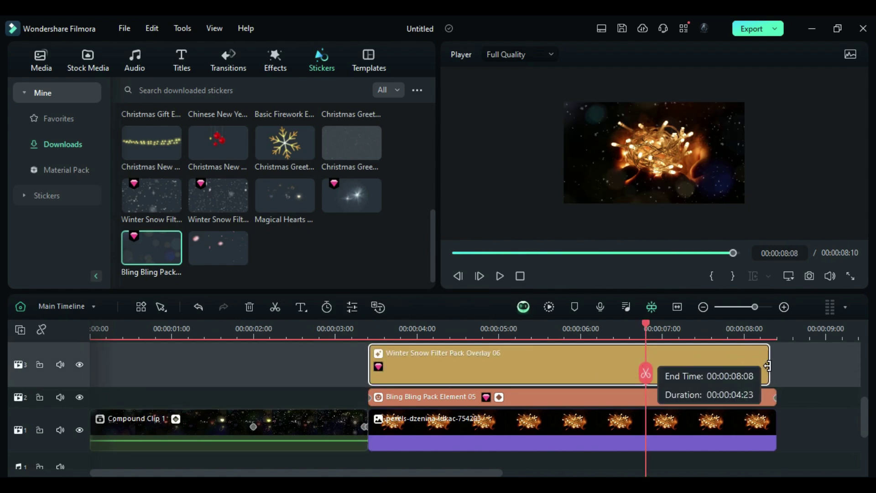
pyautogui.click(275, 60)
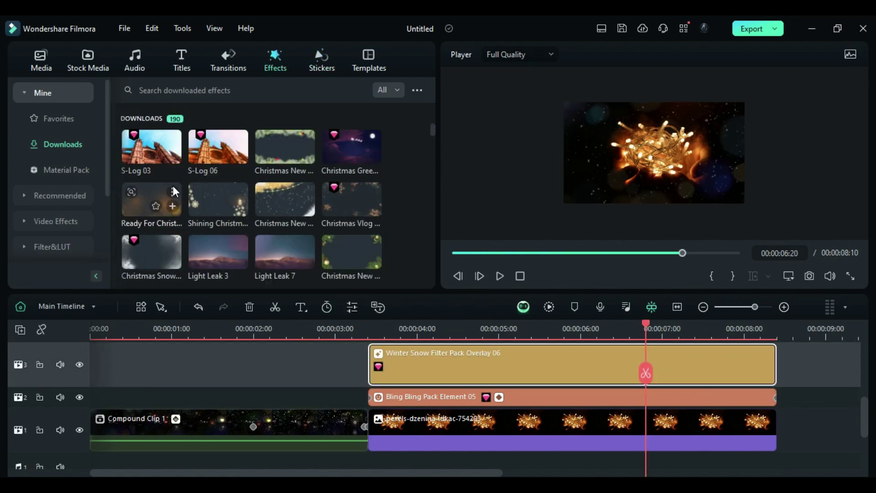
pyautogui.scroll(-2, 180, 194)
pyautogui.scroll(-2, 180, 194)
pyautogui.moveTo(198, 180); pyautogui.dragTo(495, 407)
# Set Light Leak 1's opacity to 50
pyautogui.doubleClick(502, 409)
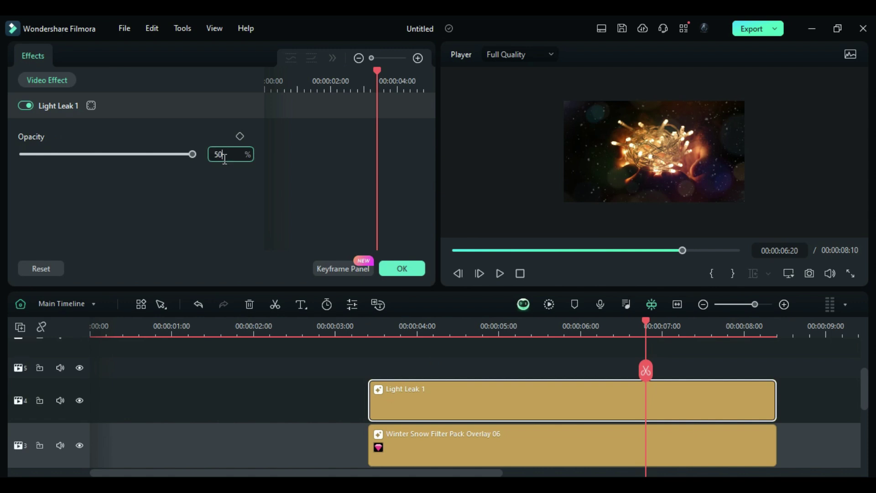
pyautogui.press('Return')
pyautogui.click(401, 268)
# Add a default title above the fairy lights reading 'This Holiday'
pyautogui.click(181, 73)
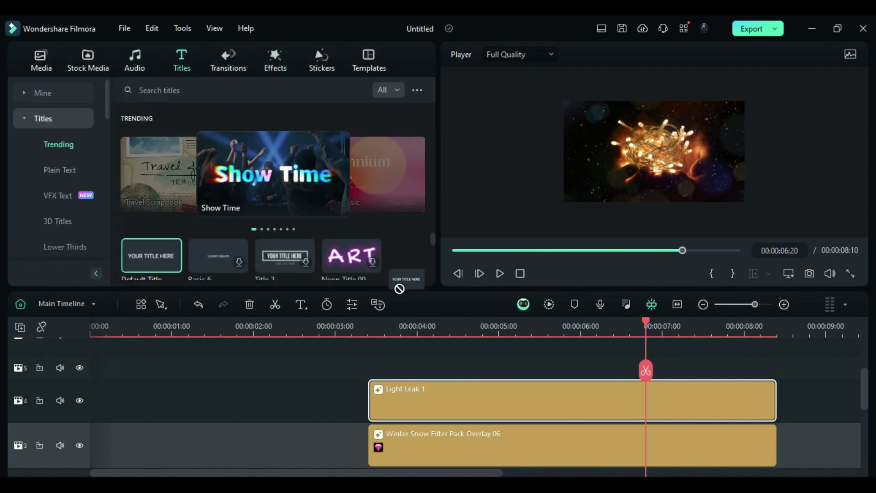
pyautogui.moveTo(415, 309); pyautogui.dragTo(475, 371)
pyautogui.doubleClick(474, 368)
pyautogui.write('This Holi')
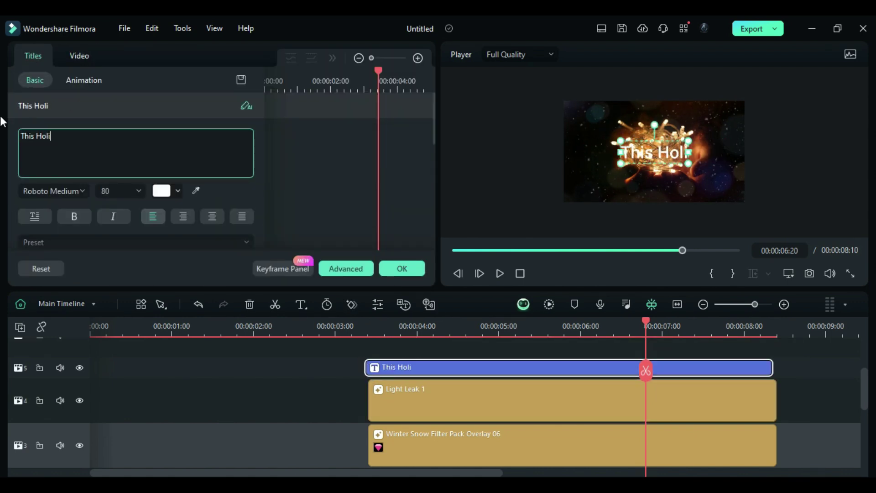
pyautogui.write('day')
# Set 'This Holiday' to the Soligant font at size 28, then enter advanced text editing
pyautogui.click(52, 191)
pyautogui.write('soli')
pyautogui.click(91, 274)
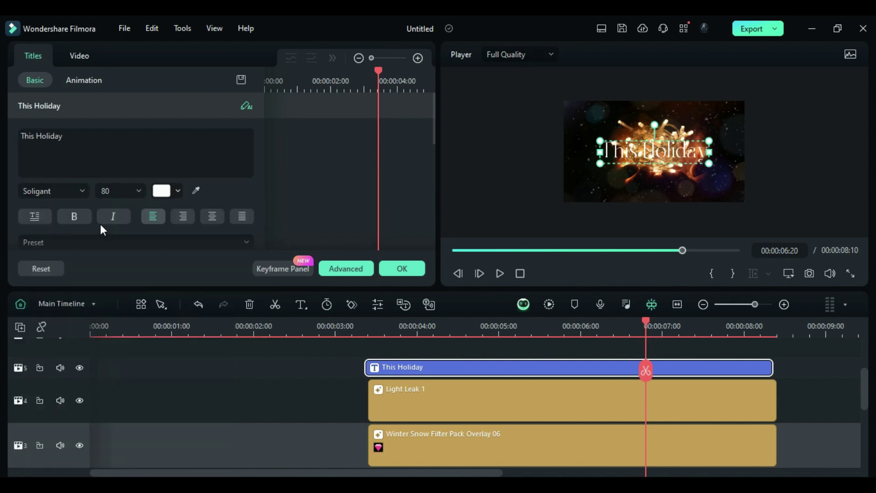
pyautogui.write('28')
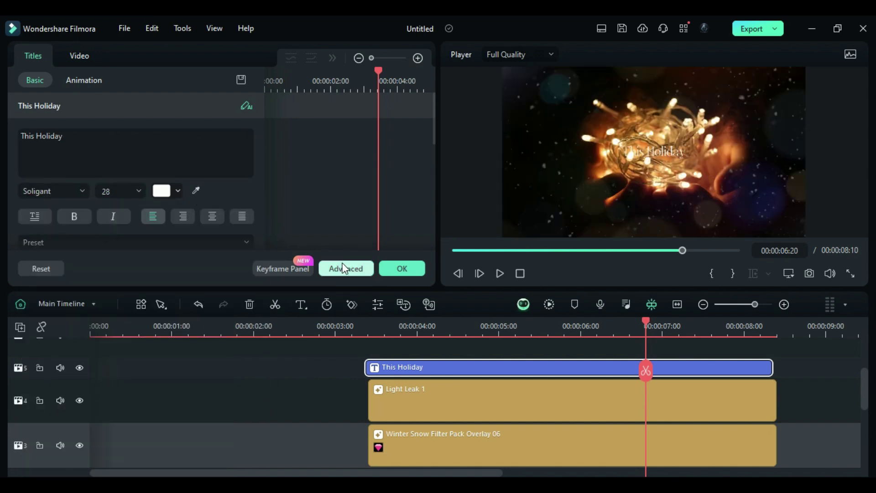
pyautogui.click(342, 267)
# Add a quick text layer reading 'Season' in Shiny Sign at size 123
pyautogui.click(64, 55)
pyautogui.click(100, 79)
pyautogui.doubleClick(338, 202)
pyautogui.write('Season')
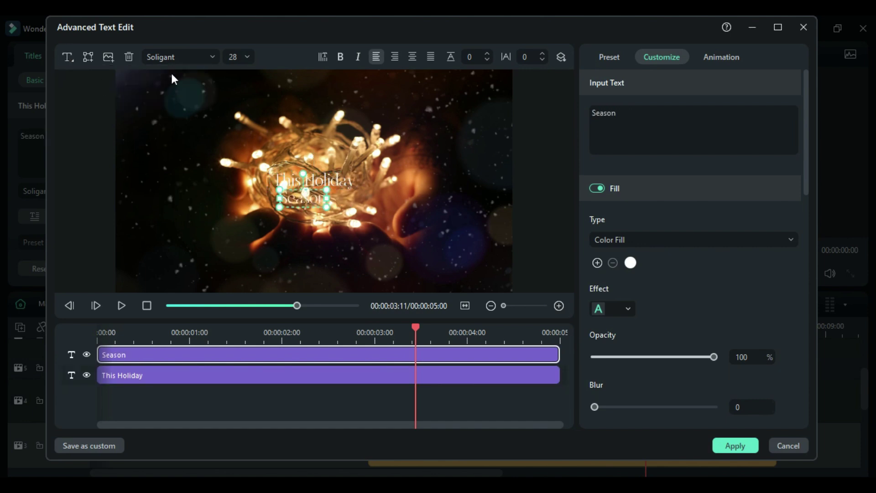
pyautogui.click(173, 57)
pyautogui.write('shiny')
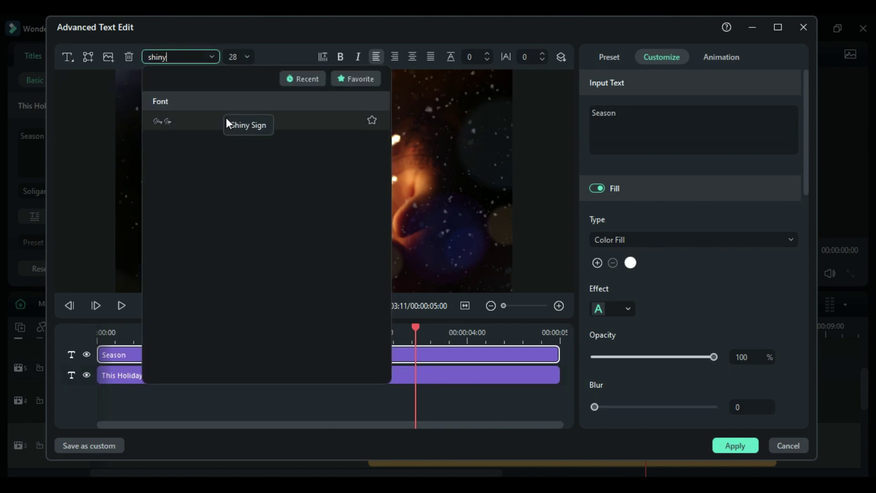
pyautogui.click(227, 123)
pyautogui.write('123')
pyautogui.press('Return')
# Position 'Season' and 'This Holiday' together at the frame's lower right
pyautogui.moveTo(264, 162); pyautogui.dragTo(371, 208)
pyautogui.click(315, 182)
pyautogui.moveTo(315, 182); pyautogui.dragTo(448, 212)
# Apply the text edits, scale the title to 70% and move it lower right
pyautogui.click(735, 445)
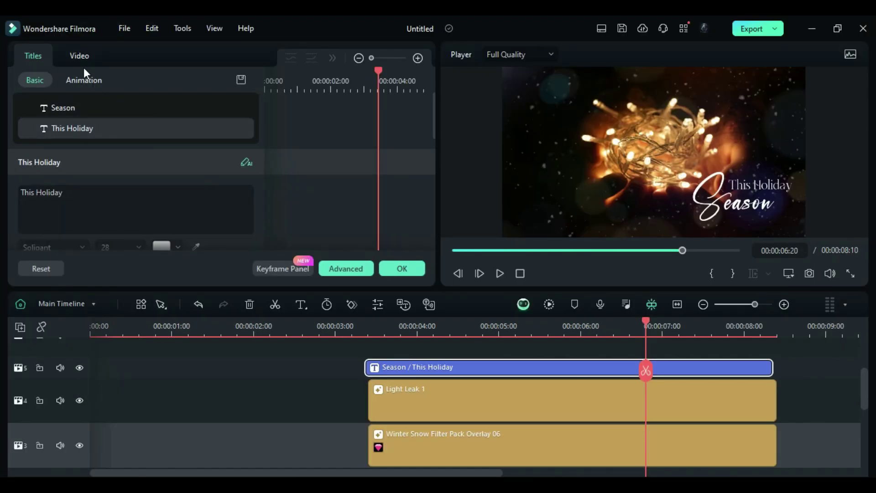
pyautogui.click(74, 55)
pyautogui.write('70')
pyautogui.press('Return')
pyautogui.moveTo(46, 221); pyautogui.dragTo(91, 221)
pyautogui.moveTo(168, 221); pyautogui.dragTo(176, 219)
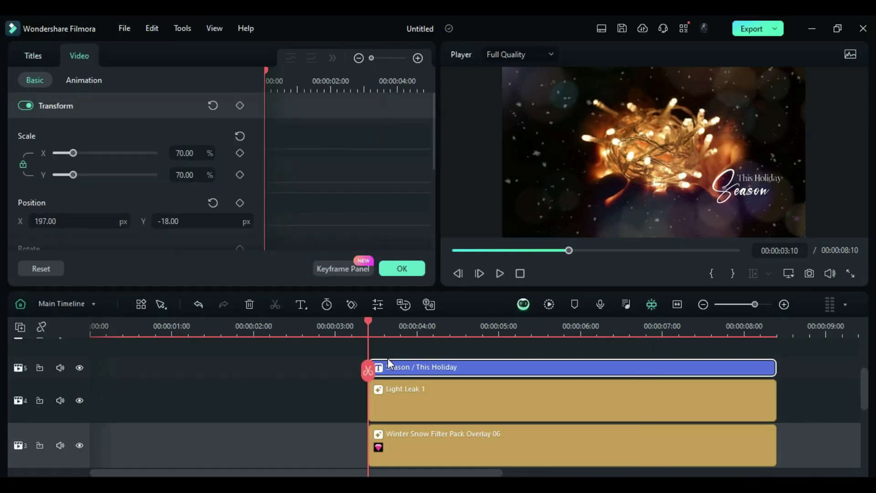
# Keyframe title opacity 0 at 3:10, 100 at 5:10 and 7:10, 0 at the end
pyautogui.scroll(-5, 166, 219)
pyautogui.moveTo(194, 229); pyautogui.dragTo(44, 250)
pyautogui.click(241, 212)
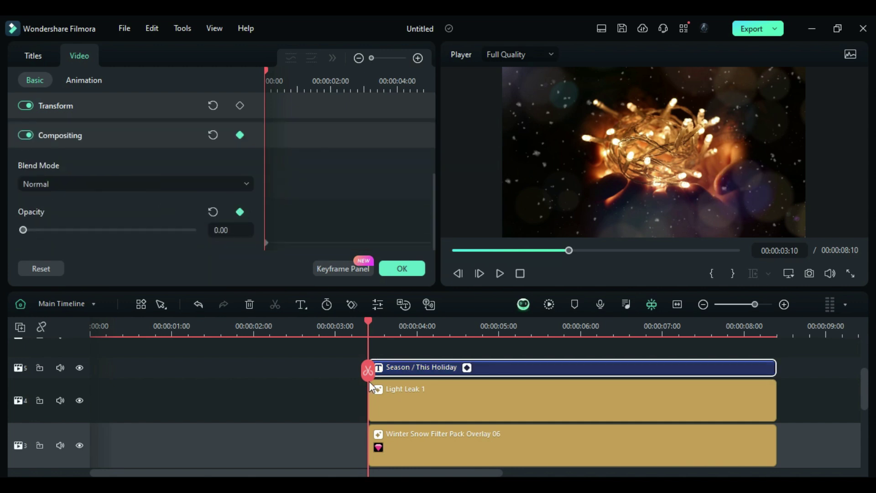
pyautogui.moveTo(370, 382); pyautogui.dragTo(534, 377)
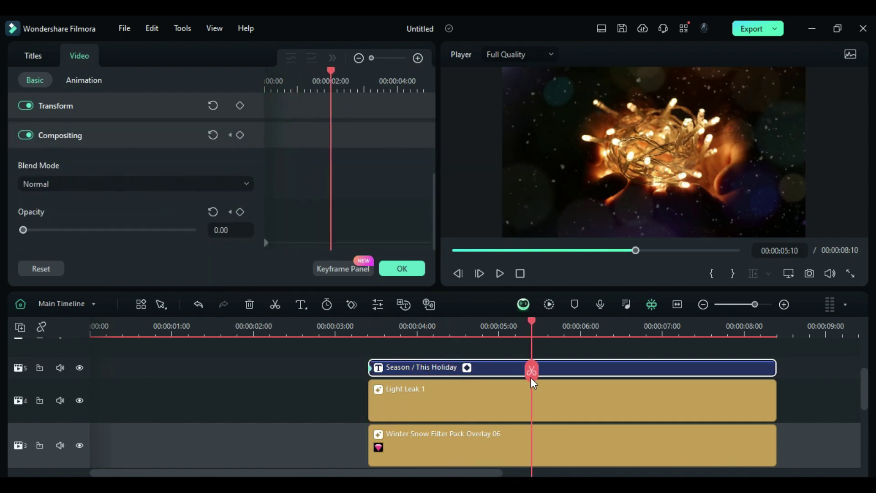
pyautogui.moveTo(22, 230); pyautogui.dragTo(187, 230)
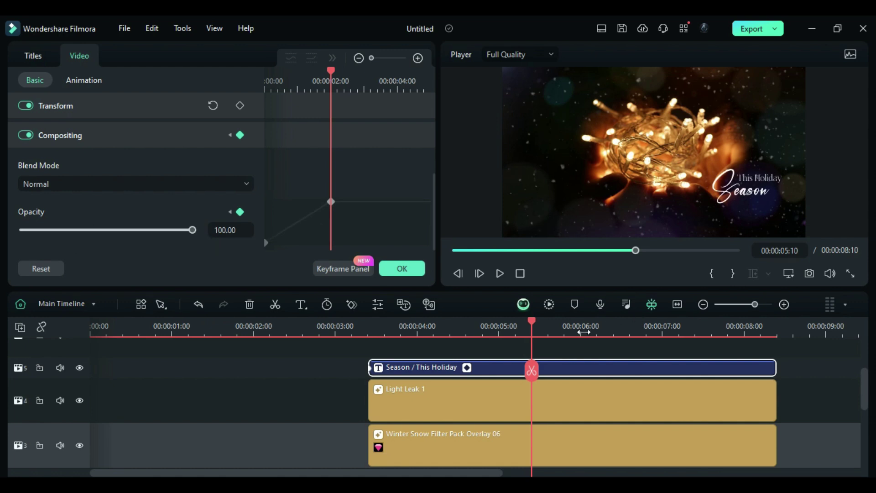
pyautogui.moveTo(534, 319); pyautogui.dragTo(696, 354)
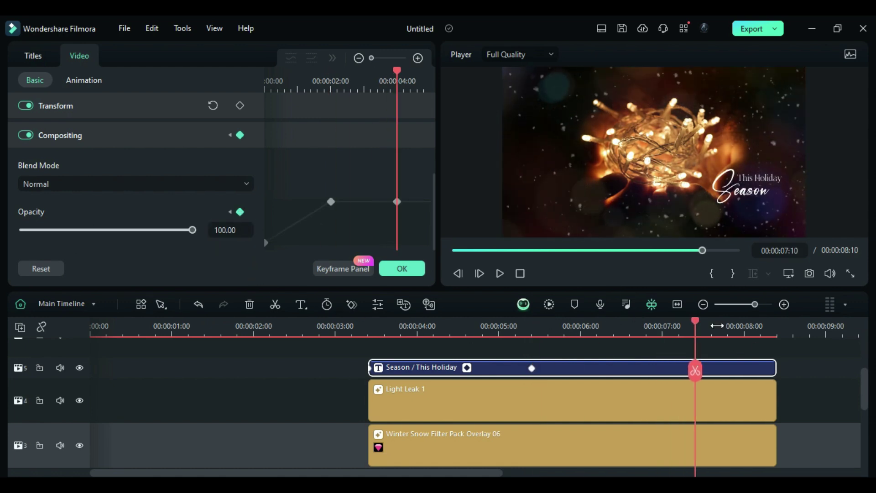
pyautogui.moveTo(707, 319); pyautogui.dragTo(779, 356)
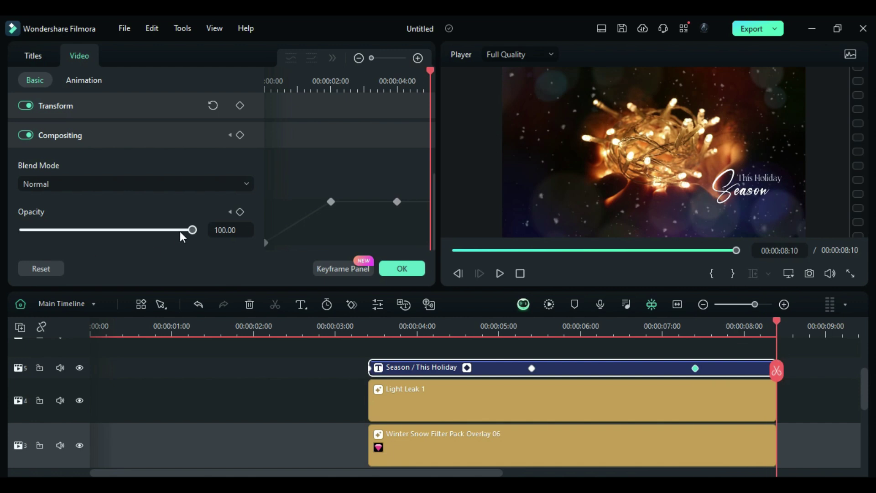
pyautogui.moveTo(192, 230); pyautogui.dragTo(20, 231)
pyautogui.click(402, 268)
# Combine the fairy-lights clip and sparkle overlay into Compound Clip 2
pyautogui.scroll(-4, 536, 402)
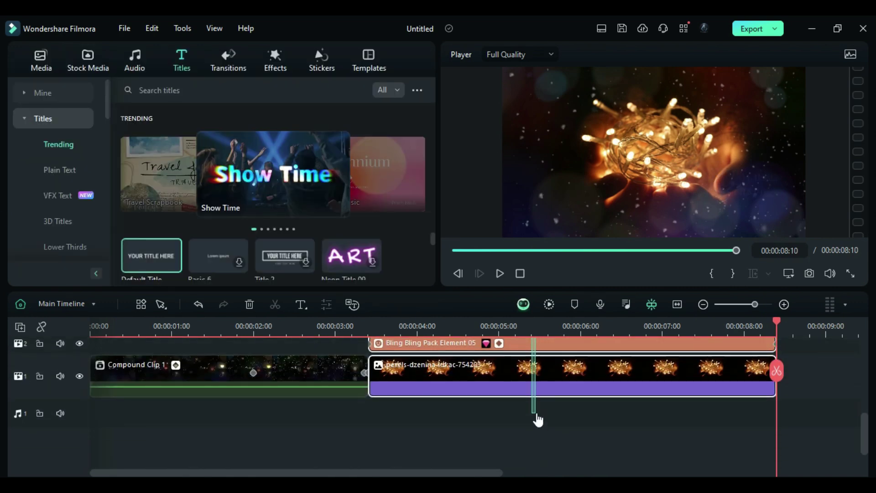
pyautogui.rightClick(536, 379)
pyautogui.click(566, 86)
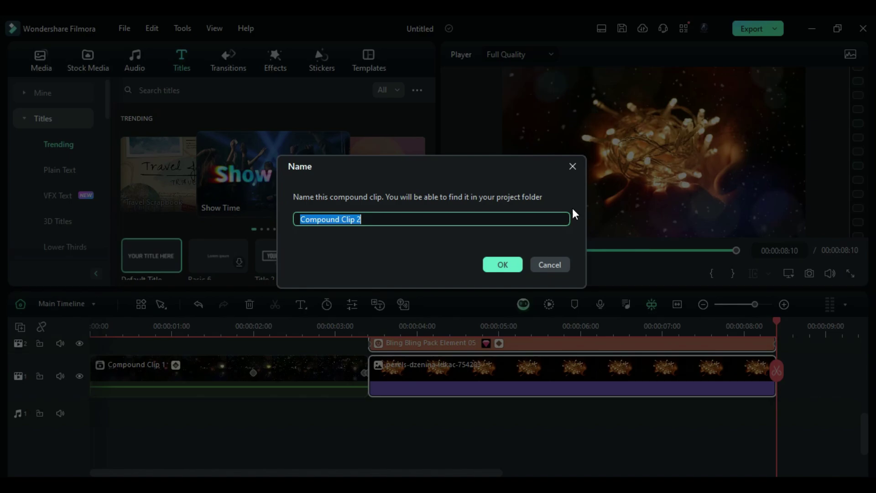
pyautogui.click(501, 265)
# Move Compound Clip 1 to track 2 and start Compound Clip 2 at 00:00:02:00
pyautogui.moveTo(327, 377); pyautogui.dragTo(333, 353)
pyautogui.click(253, 323)
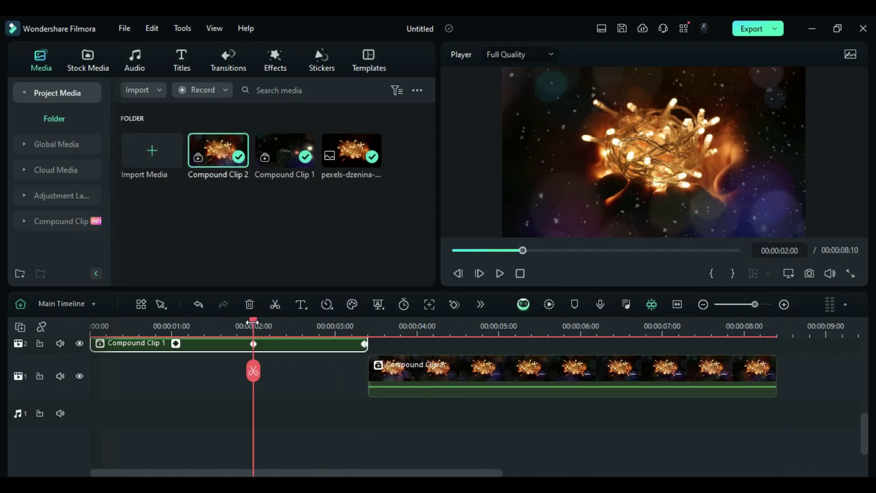
pyautogui.moveTo(445, 385); pyautogui.dragTo(330, 385)
# At 2:00, set Compound Clip 2 to 115% scale and position (-94, 52)
pyautogui.click(34, 81)
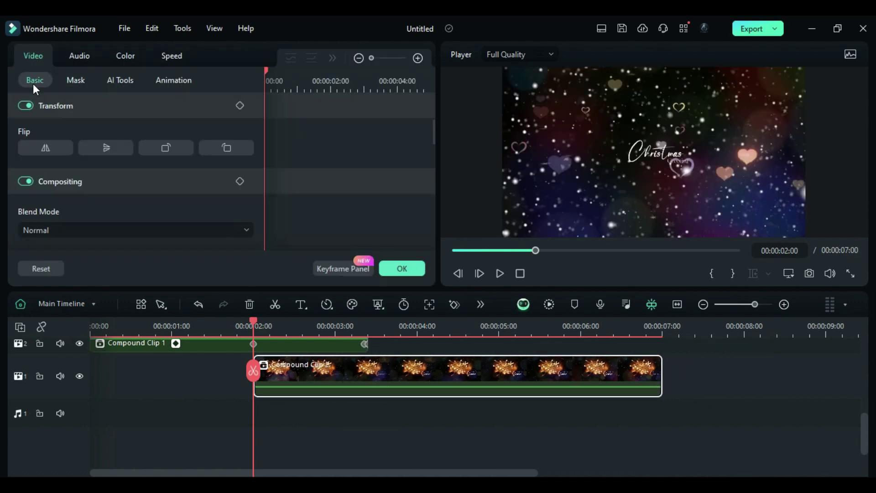
pyautogui.click(203, 178)
pyautogui.write('115')
pyautogui.click(92, 215)
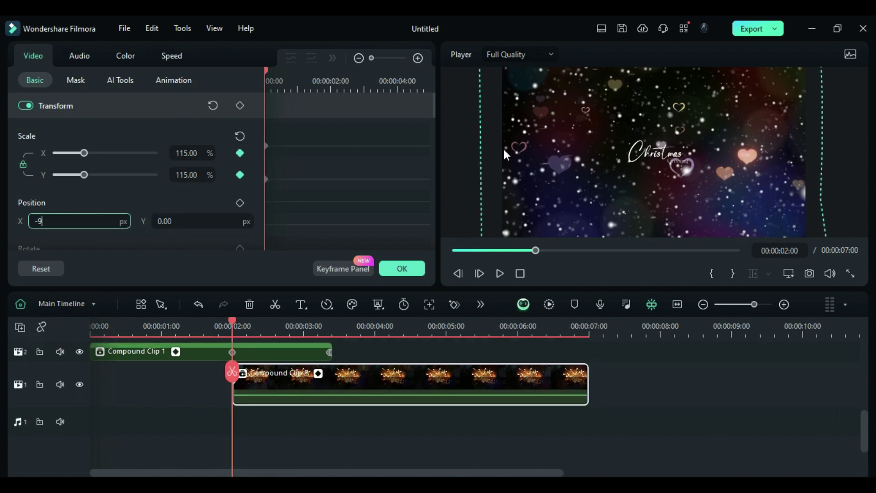
pyautogui.write('4')
pyautogui.press('Tab')
pyautogui.write('52')
pyautogui.press('Return')
# At 3:10, keyframe scale 125% and position (80, 123)
pyautogui.moveTo(233, 319); pyautogui.dragTo(333, 322)
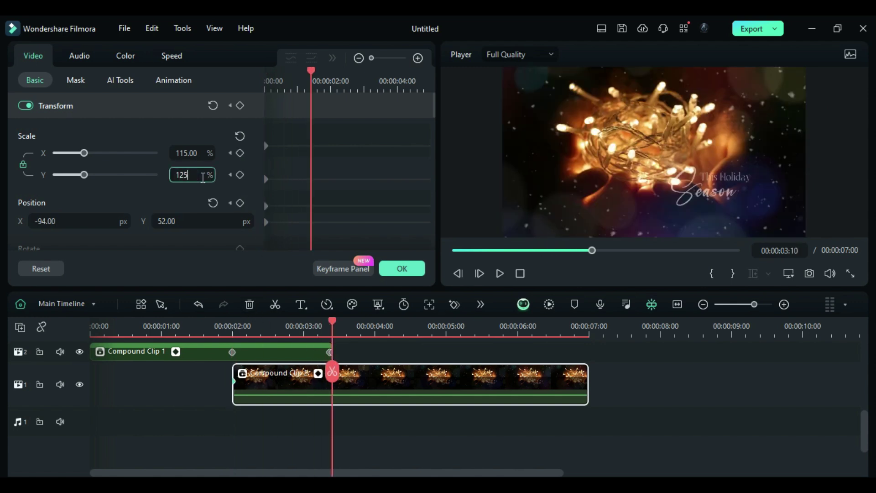
pyautogui.press('Return')
pyautogui.click(106, 217)
pyautogui.write('80')
pyautogui.press('Tab')
pyautogui.write('1')
pyautogui.press('Return')
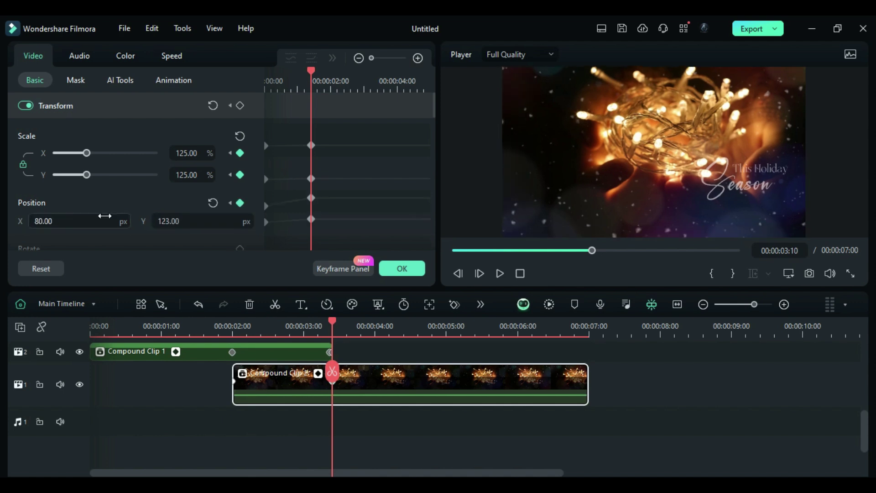
# Keyframe position Y 131 at 6:00, then 140% scale and X 295 at 7:00
pyautogui.moveTo(335, 324); pyautogui.dragTo(517, 324)
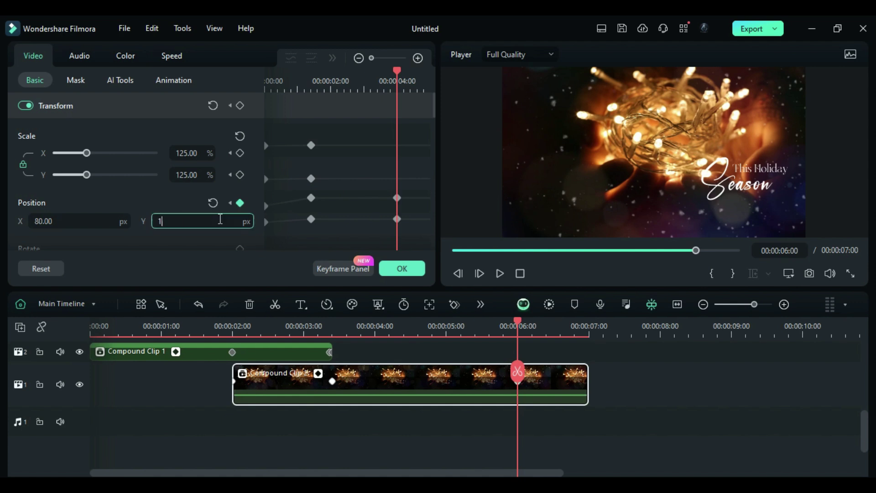
pyautogui.press('Return')
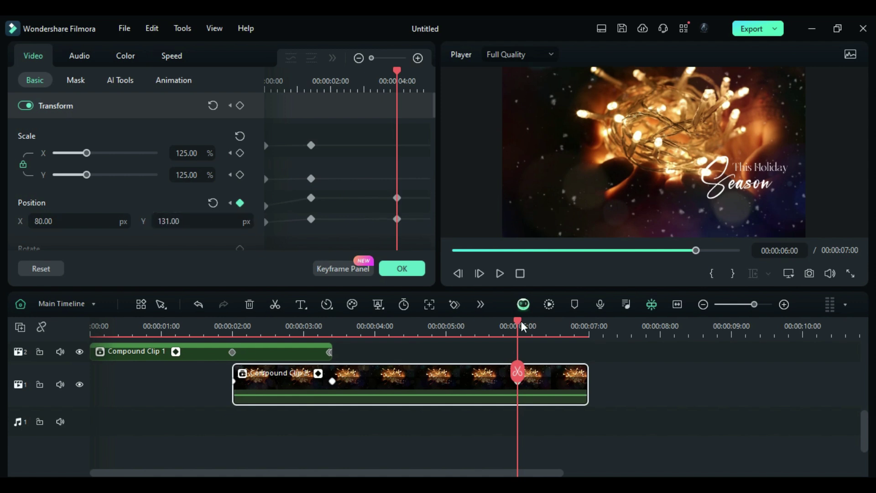
pyautogui.click(588, 336)
pyautogui.write('140')
pyautogui.press('Return')
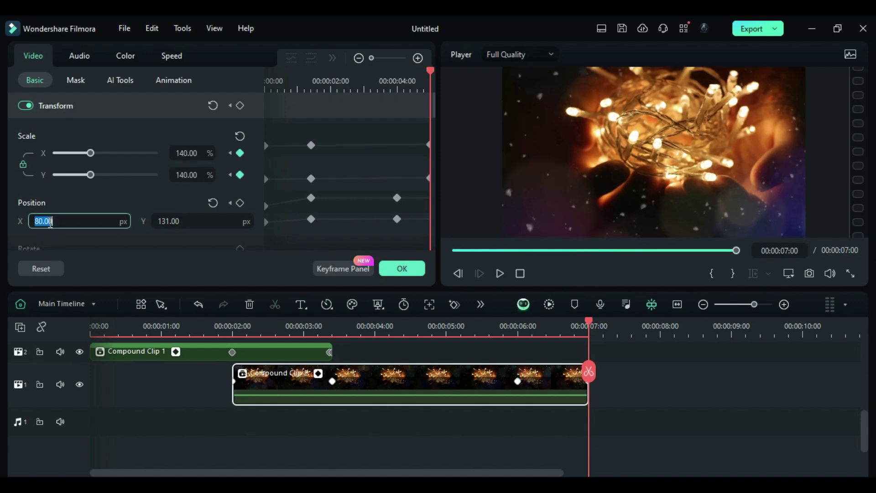
pyautogui.click(49, 222)
pyautogui.write('295')
pyautogui.press('Return')
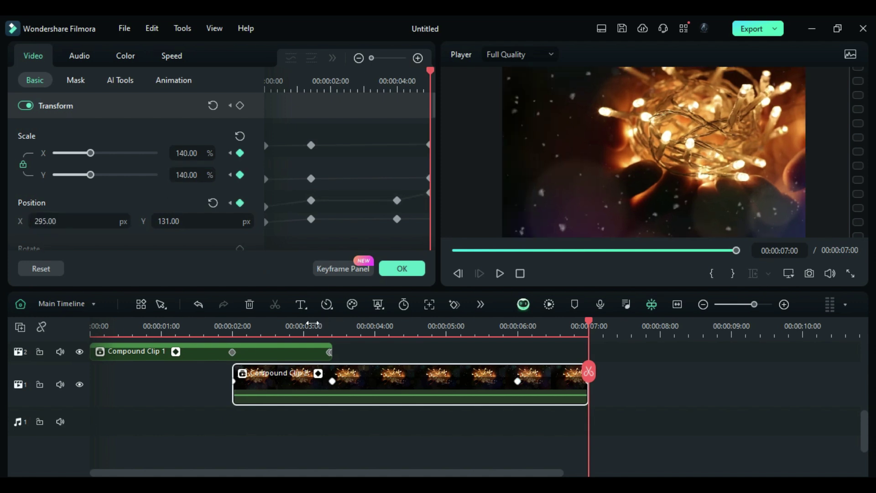
pyautogui.click(313, 336)
# Draw a pen mask on Compound Clip 2 with points around the video
pyautogui.click(75, 80)
pyautogui.click(151, 115)
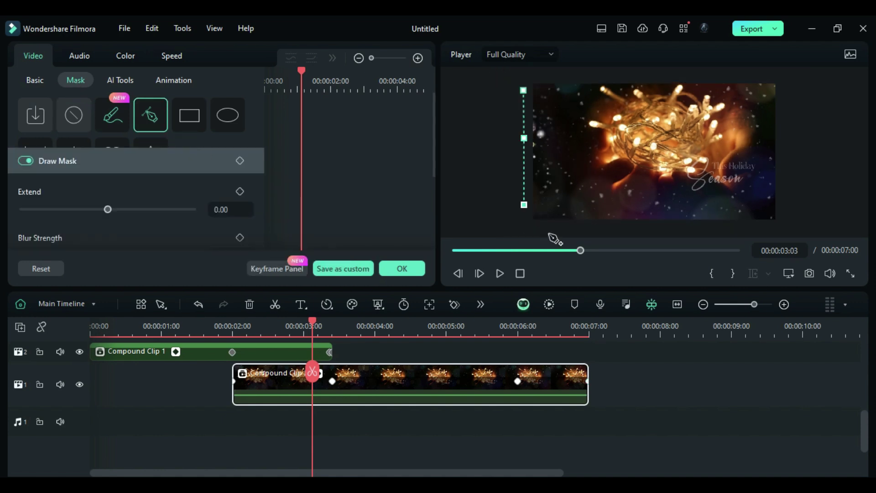
pyautogui.click(811, 235)
pyautogui.click(808, 73)
pyautogui.click(523, 91)
# Keyframe mask blur 50 at 6:00 and 100 later, stretching the mask outline rightward at the end
pyautogui.moveTo(313, 350); pyautogui.dragTo(519, 373)
pyautogui.scroll(-3, 183, 219)
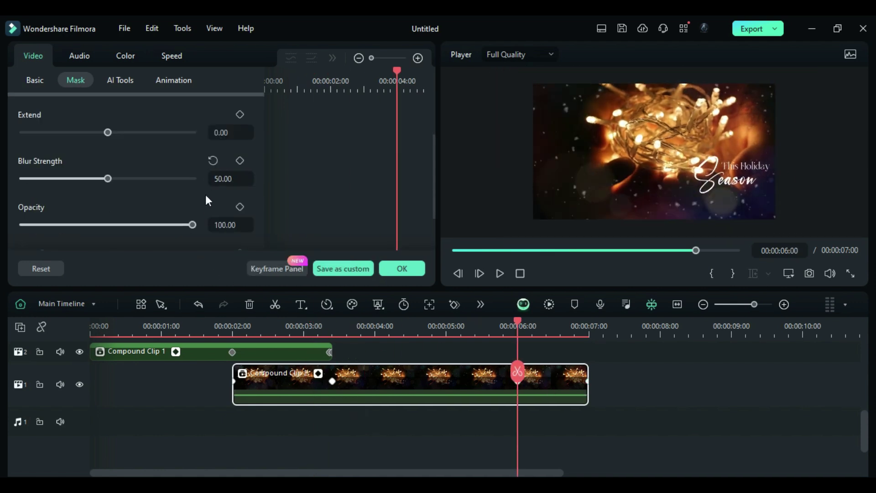
pyautogui.click(239, 160)
pyautogui.scroll(-2, 210, 196)
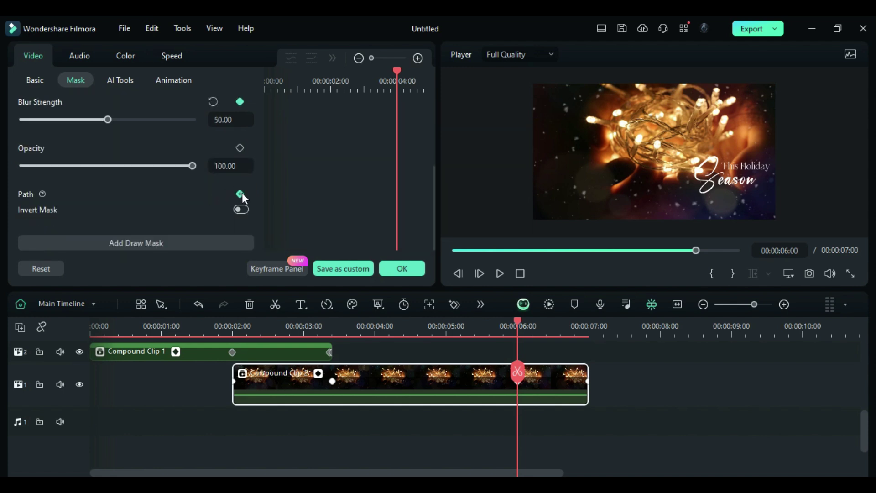
pyautogui.moveTo(513, 313); pyautogui.dragTo(566, 350)
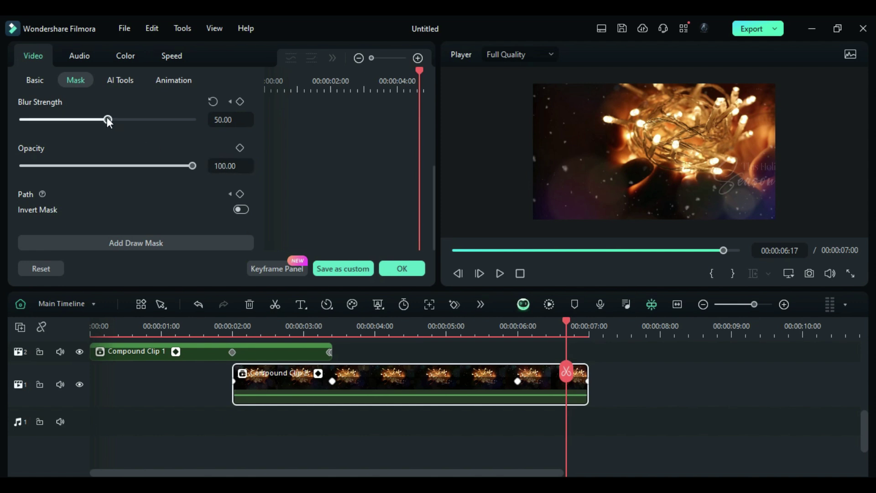
pyautogui.moveTo(108, 120); pyautogui.dragTo(212, 122)
pyautogui.press('End')
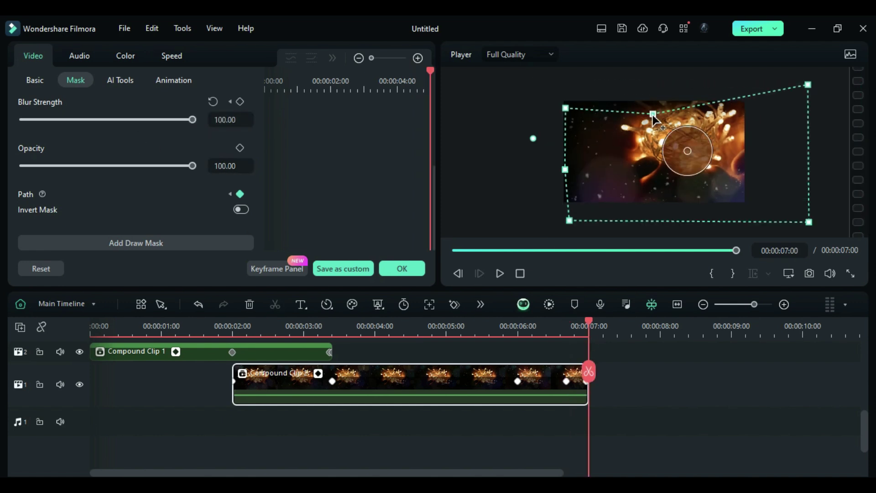
pyautogui.moveTo(651, 106); pyautogui.dragTo(756, 146)
# Add Sharpen and C-Log 02 effects, each extended to 00:00:07:00
pyautogui.scroll(1, 125, 384)
pyautogui.click(125, 384)
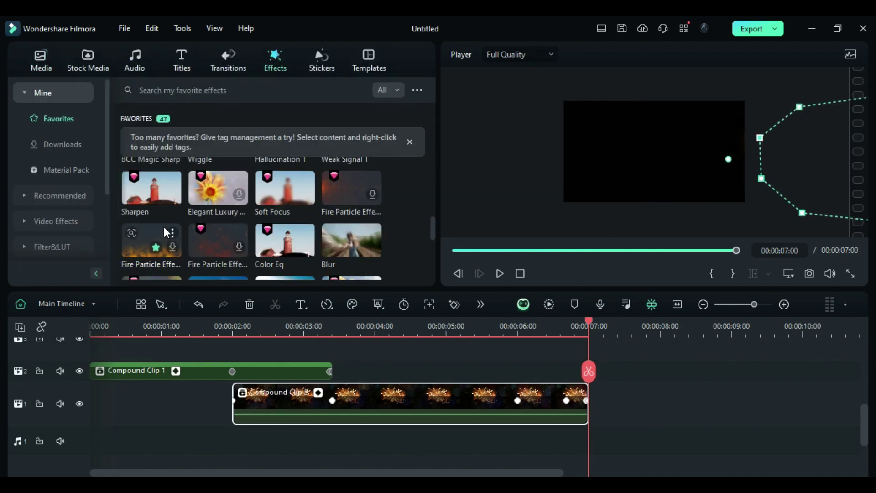
pyautogui.moveTo(158, 214); pyautogui.dragTo(109, 401)
pyautogui.moveTo(454, 407); pyautogui.dragTo(579, 420)
pyautogui.moveTo(151, 126); pyautogui.dragTo(119, 377)
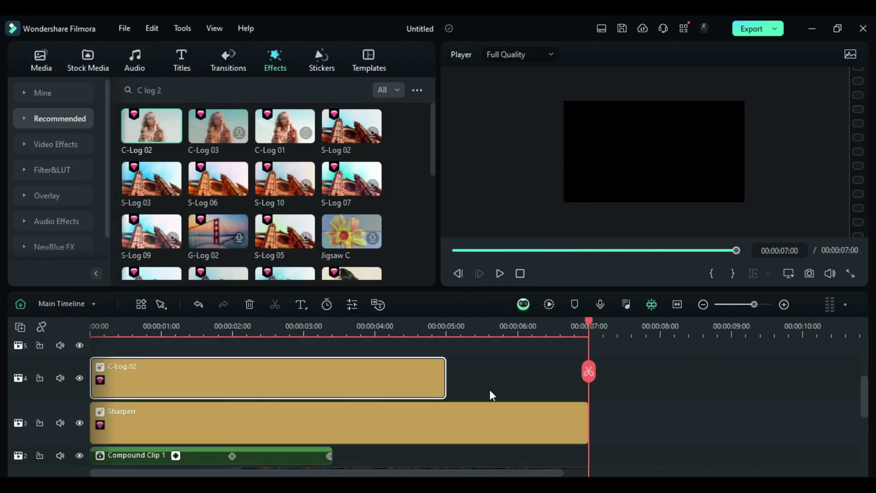
pyautogui.moveTo(445, 378); pyautogui.dragTo(589, 374)
# Add Auto Enhance and Cinema 21:9 effects, each stretched to 00:00:07:00
pyautogui.moveTo(218, 115); pyautogui.dragTo(116, 358)
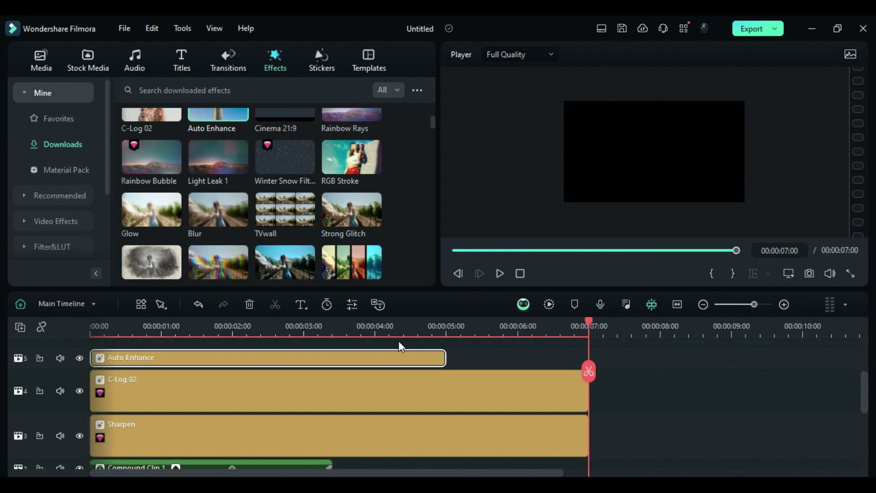
pyautogui.moveTo(446, 357); pyautogui.dragTo(587, 358)
pyautogui.moveTo(272, 119); pyautogui.dragTo(105, 402)
pyautogui.moveTo(446, 402); pyautogui.dragTo(588, 402)
# Set the player zoom level to Fit and render the timeline preview
pyautogui.click(789, 274)
pyautogui.moveTo(758, 347)
pyautogui.click(607, 344)
pyautogui.click(550, 305)
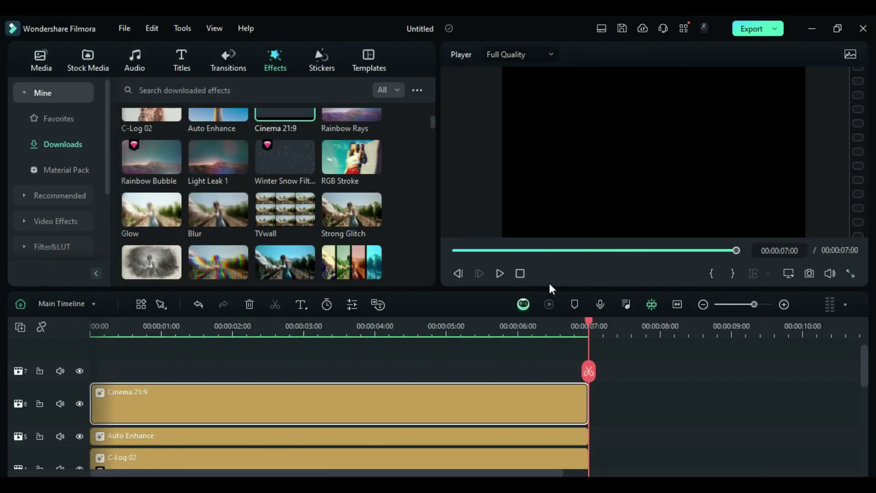
pyautogui.click(498, 274)
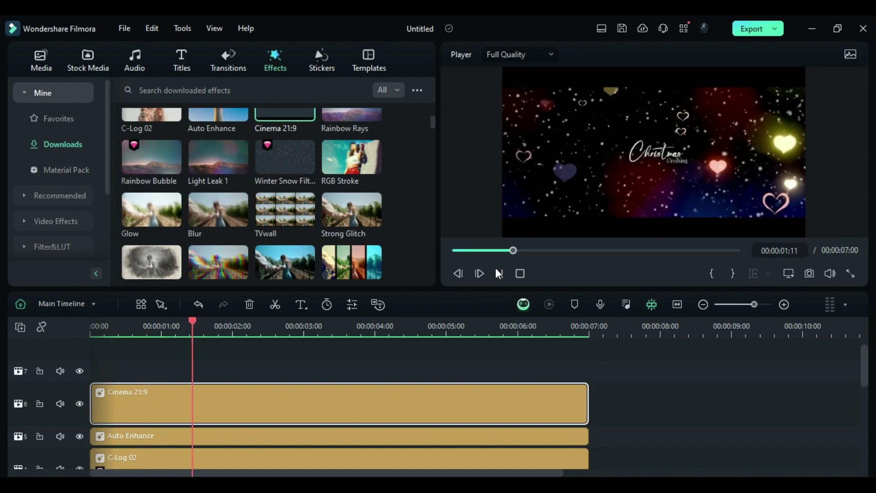